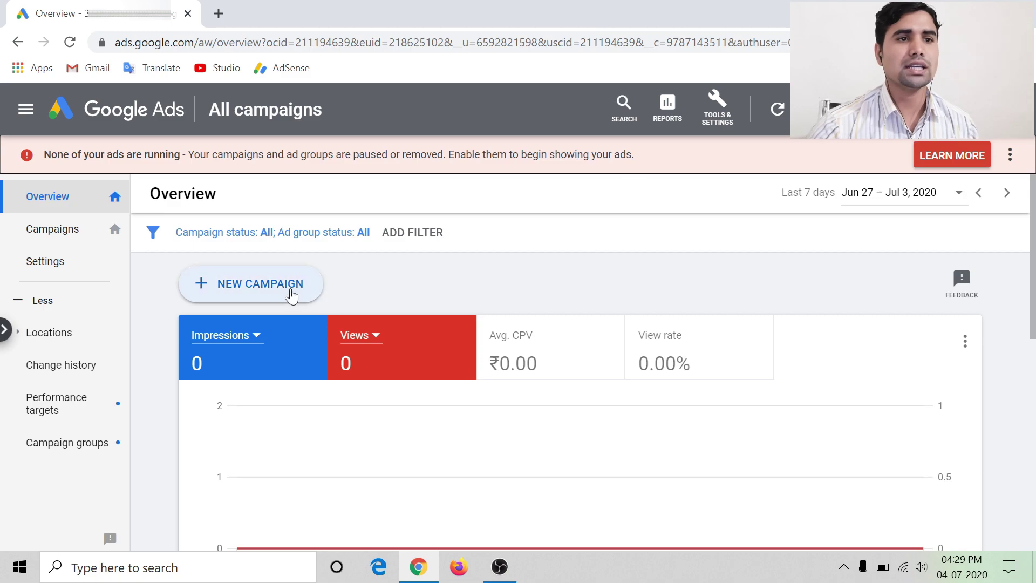
# Step: Start a new Video campaign without a goal's guidance, using the Custom video campaign subtype
pyautogui.click(273, 285)
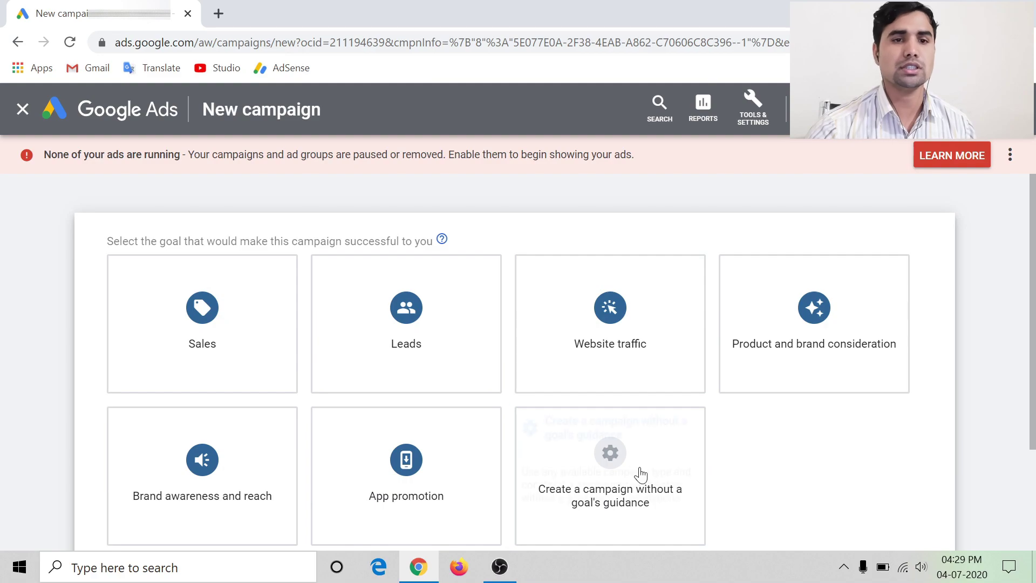
pyautogui.click(610, 457)
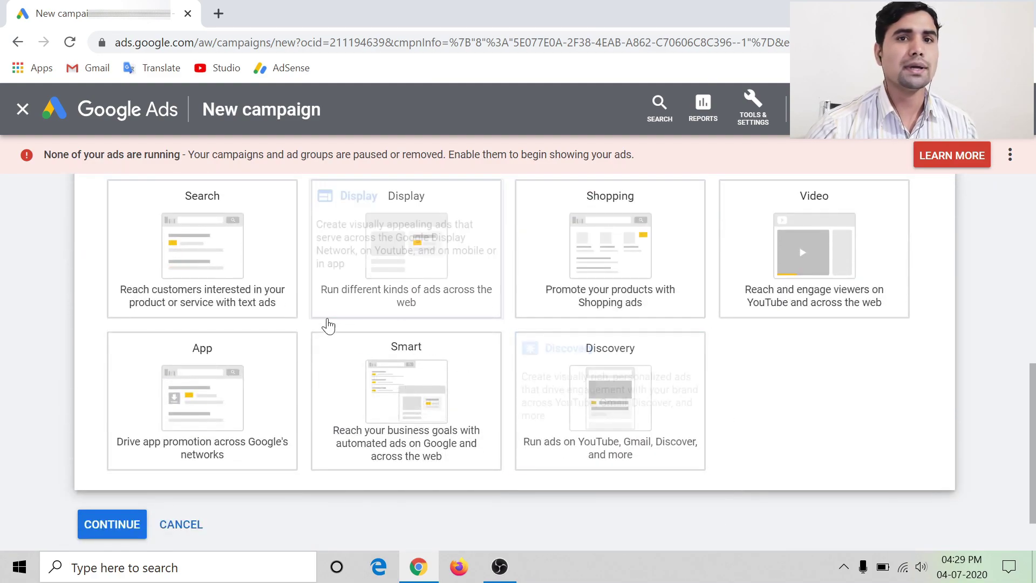
pyautogui.click(826, 245)
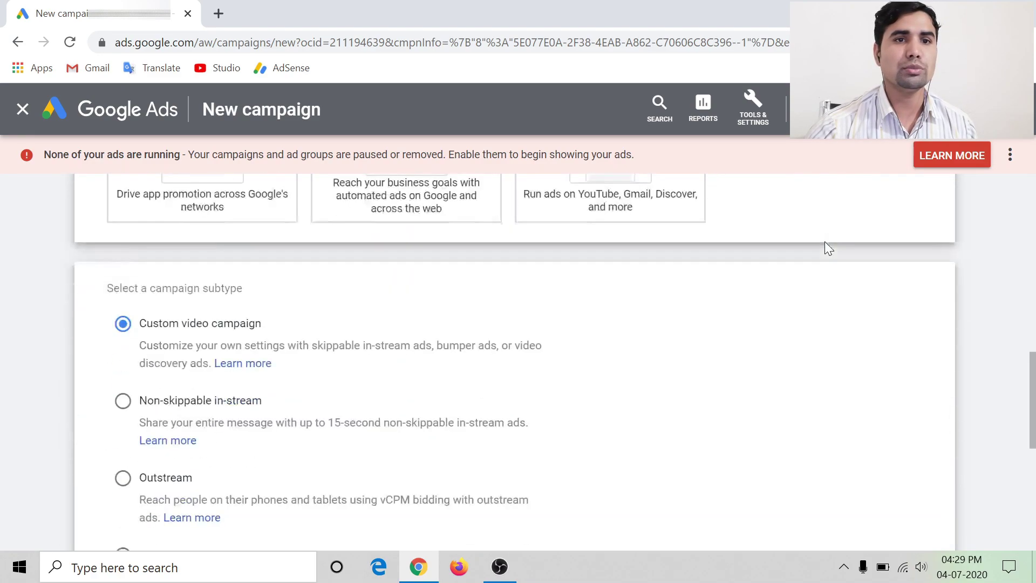
pyautogui.scroll(-6, 97, 367)
pyautogui.scroll(5, 216, 336)
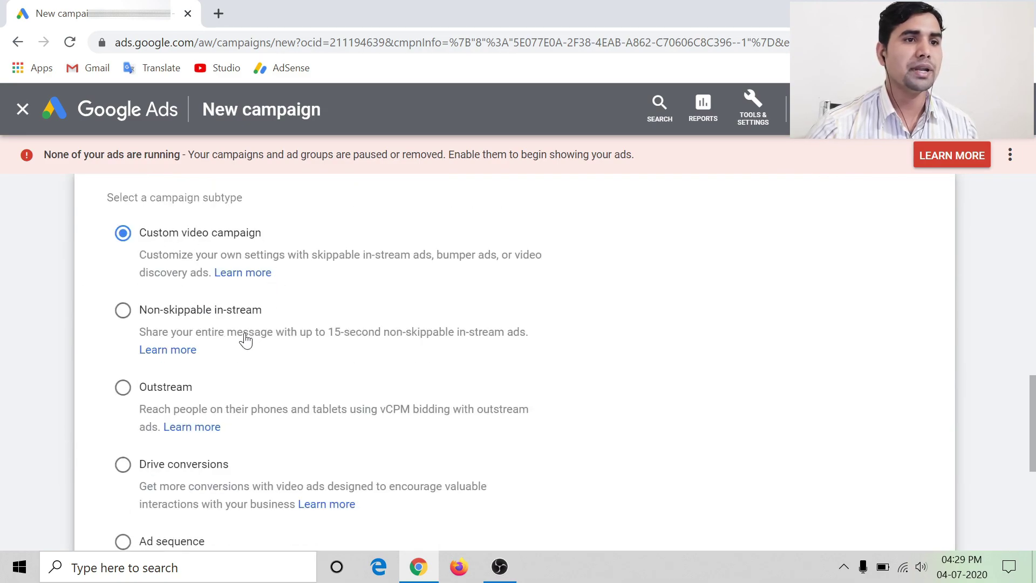
pyautogui.scroll(-2, 205, 504)
pyautogui.scroll(-2, 207, 502)
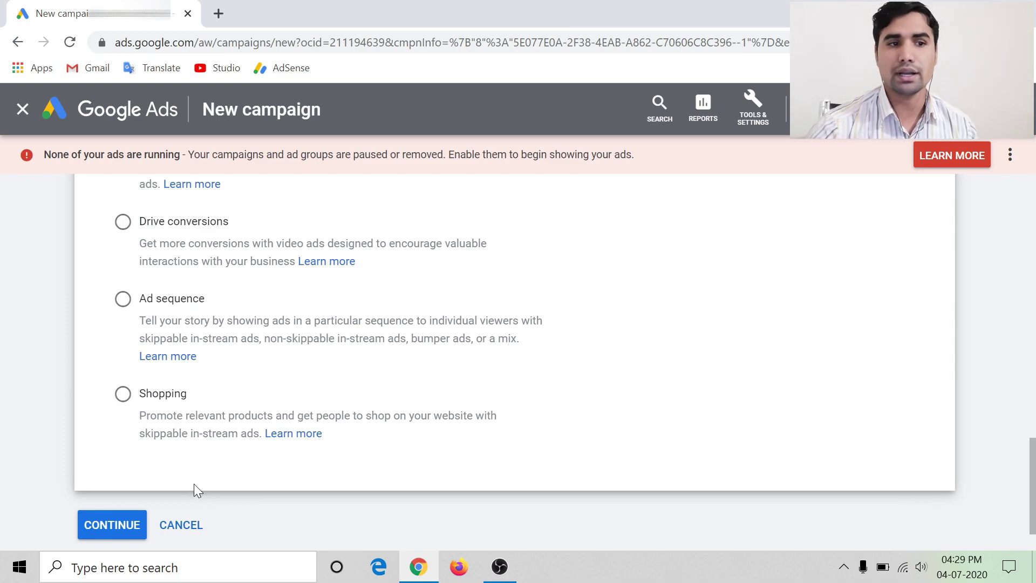
pyautogui.click(109, 525)
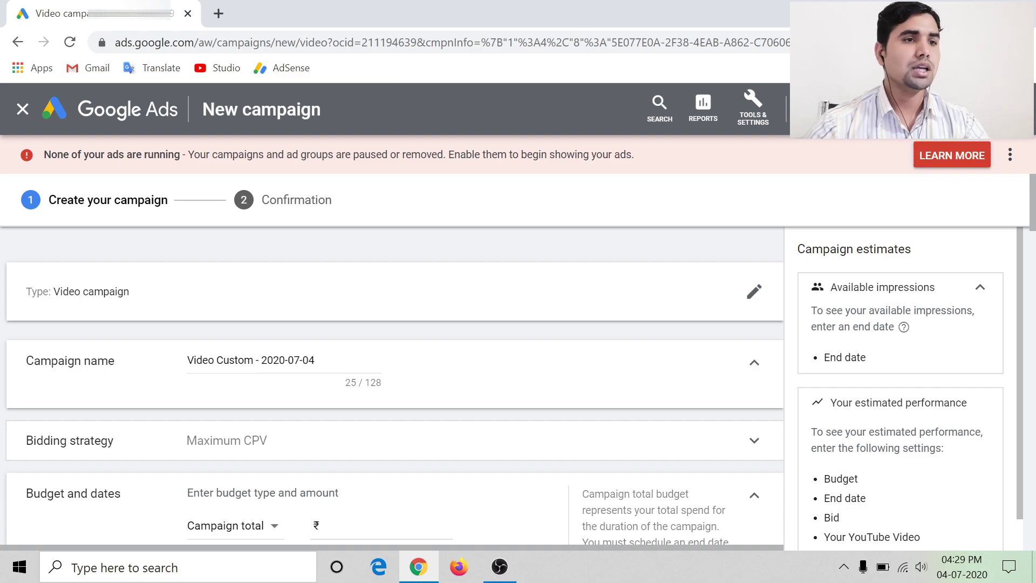
# Step: Name the campaign "Ad 1" and choose Maximum CPV as its bidding strategy
pyautogui.moveTo(316, 360); pyautogui.dragTo(160, 357)
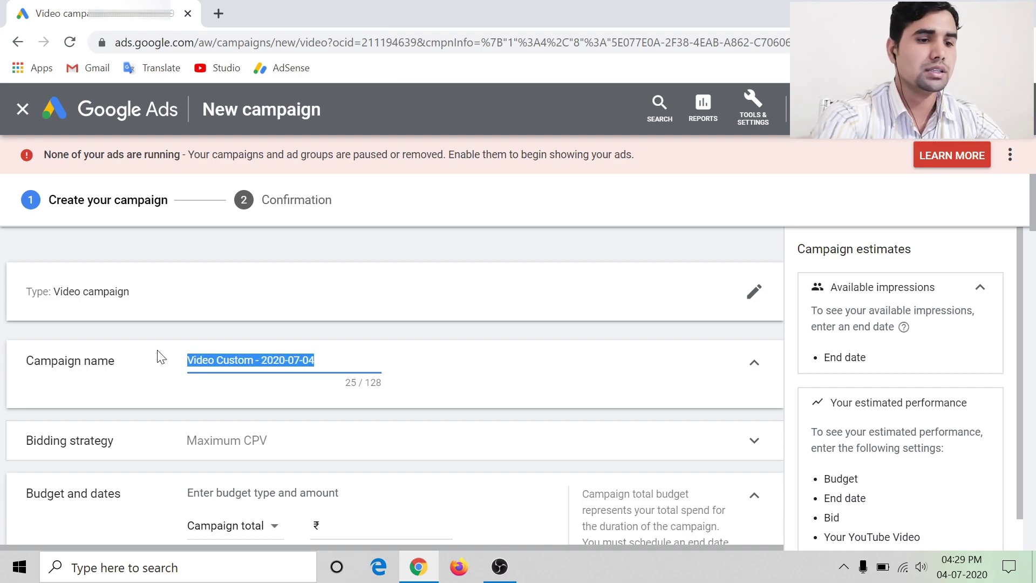
pyautogui.write('Ad 1')
pyautogui.scroll(-2, 480, 309)
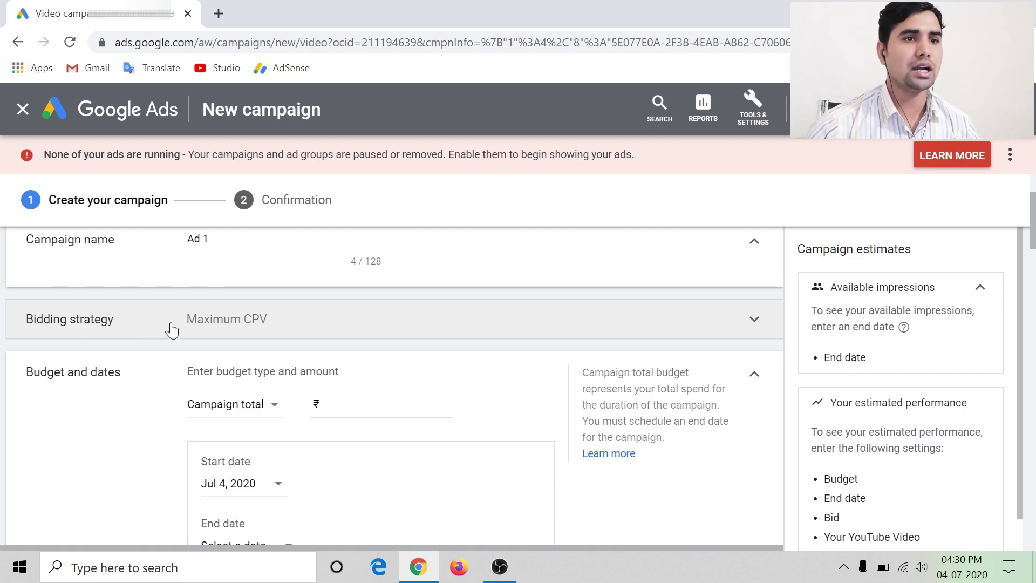
pyautogui.click(753, 326)
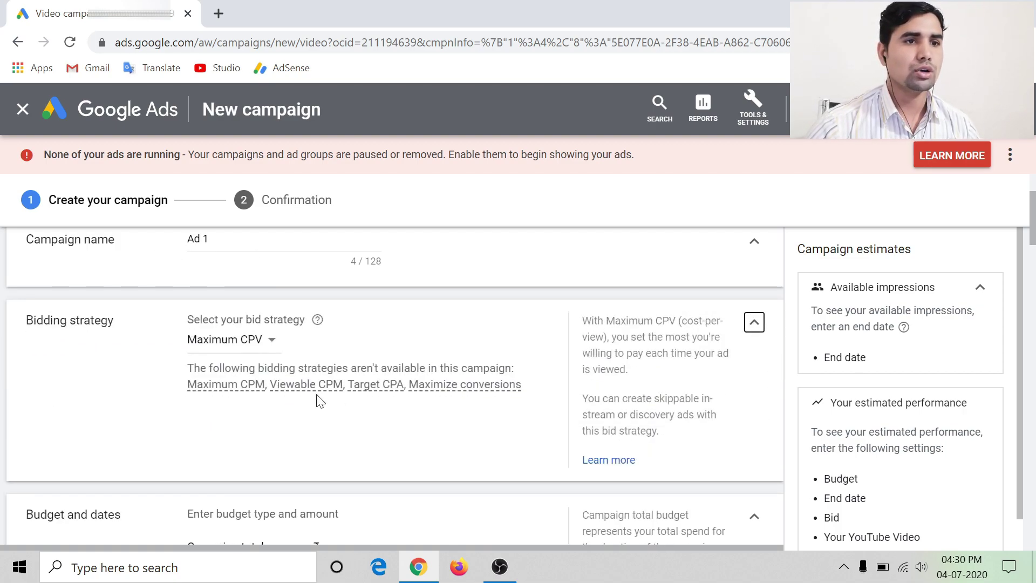
pyautogui.click(254, 347)
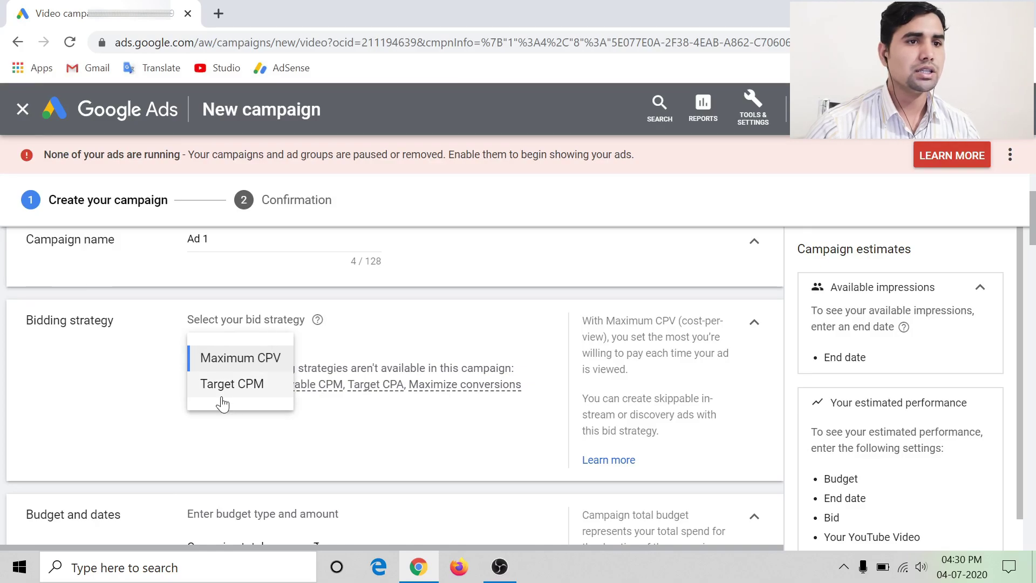
pyautogui.click(253, 362)
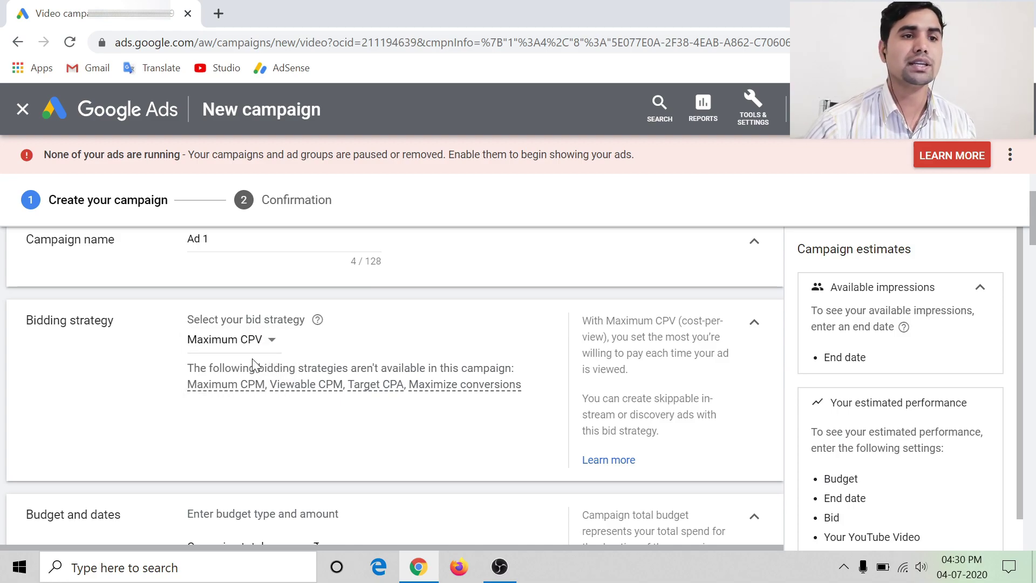
pyautogui.click(754, 325)
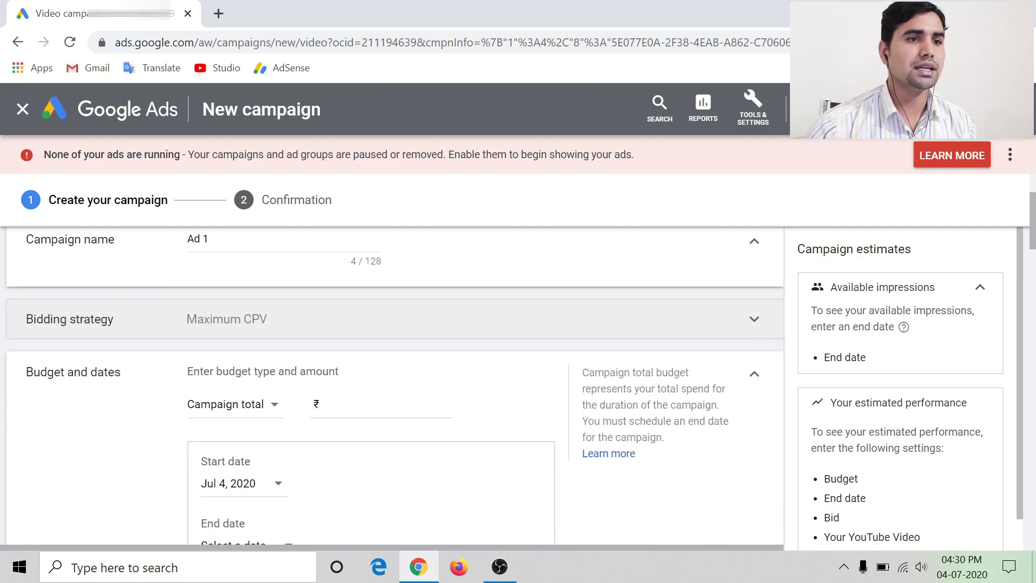
# Step: Set a campaign total budget of ₹200.00 with a start date of Jul 4, 2020 and an end date of Jul 5, 2020
pyautogui.click(381, 405)
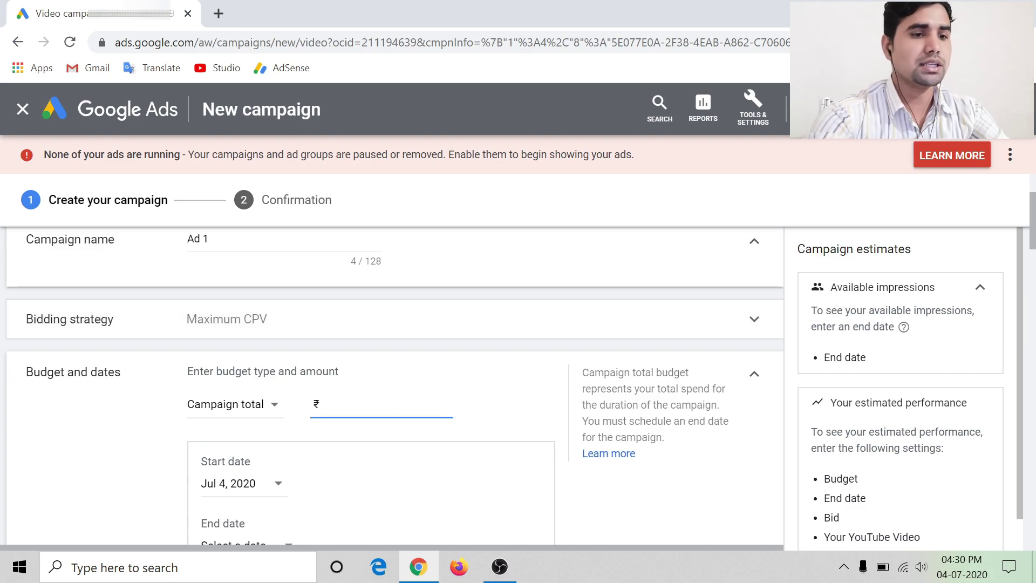
pyautogui.write('200.00')
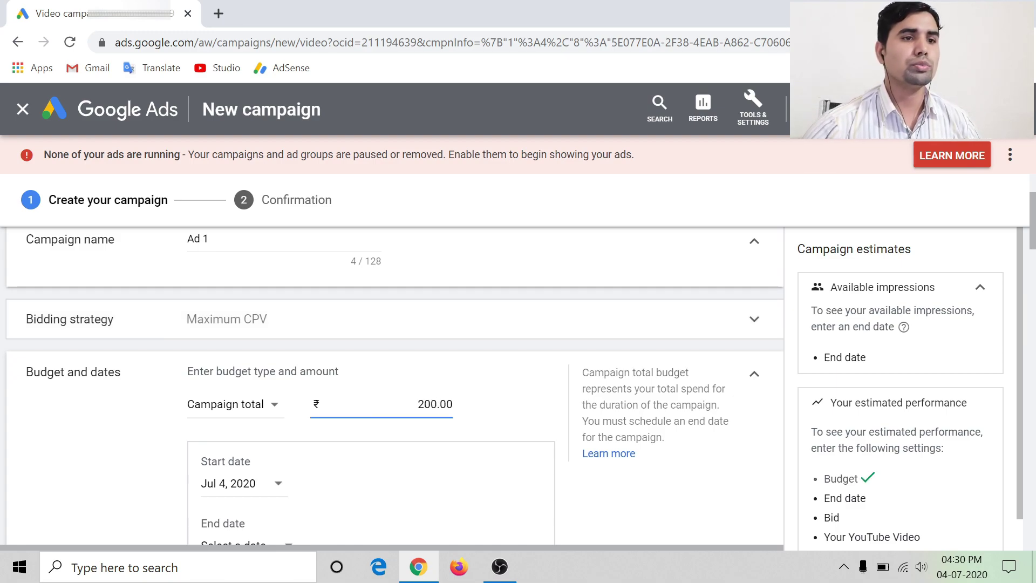
pyautogui.scroll(-2, 318, 470)
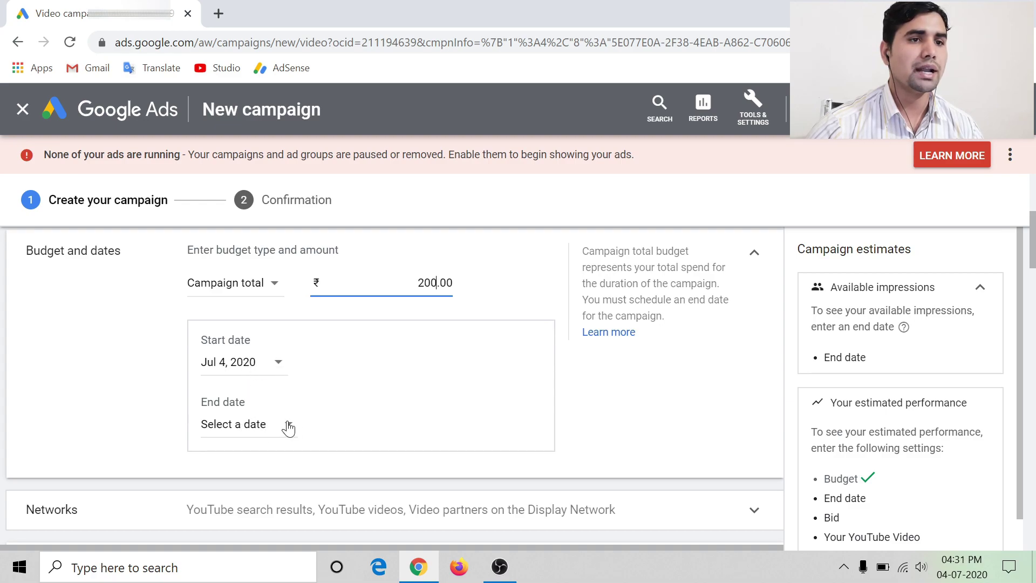
pyautogui.click(278, 363)
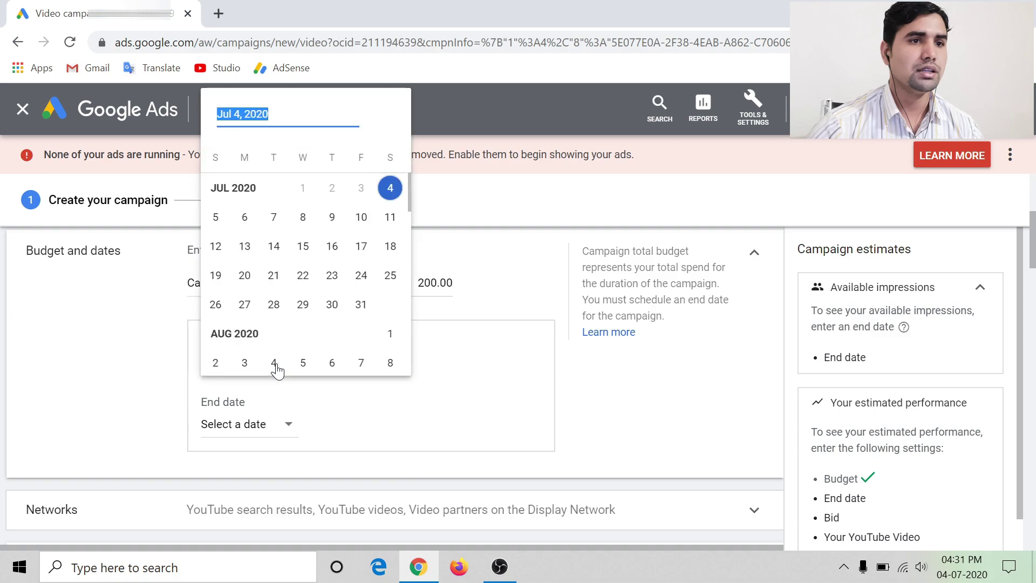
pyautogui.click(404, 187)
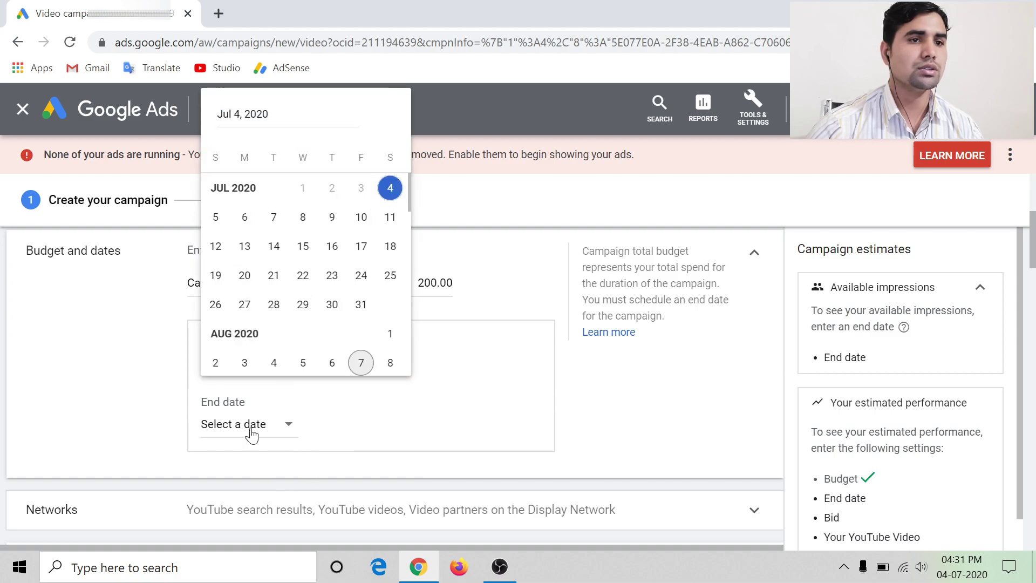
pyautogui.click(458, 417)
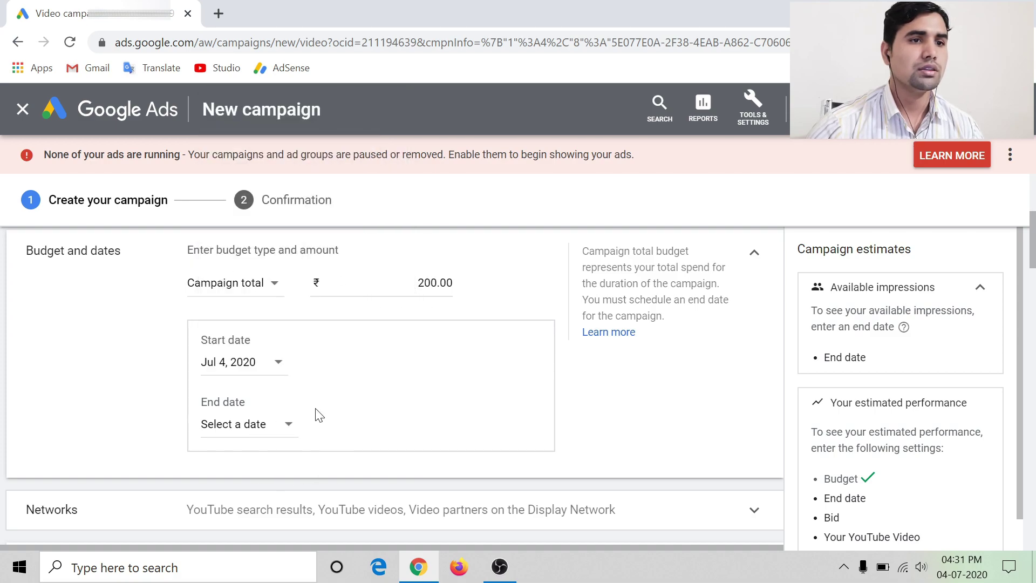
pyautogui.click(286, 425)
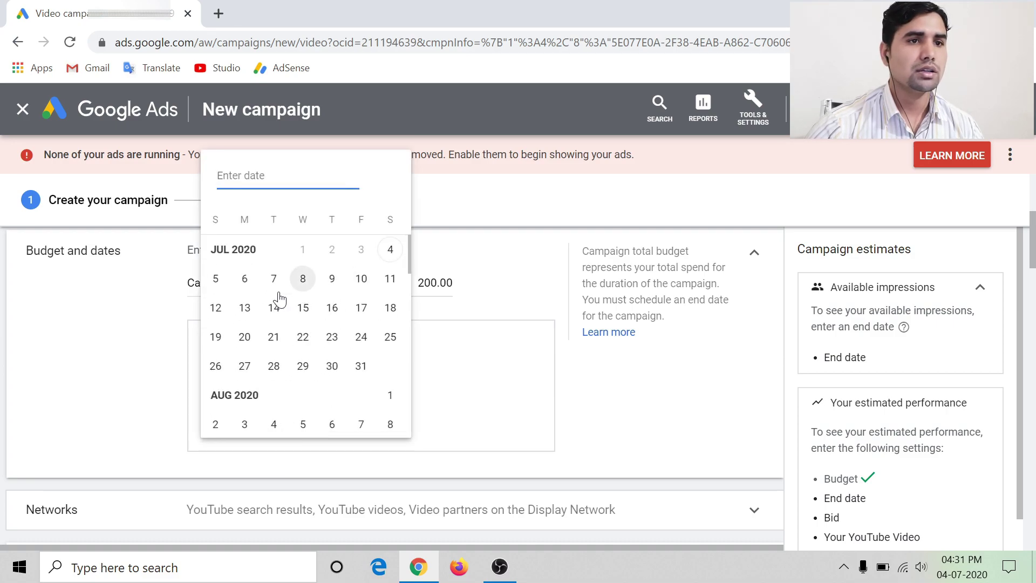
pyautogui.click(215, 278)
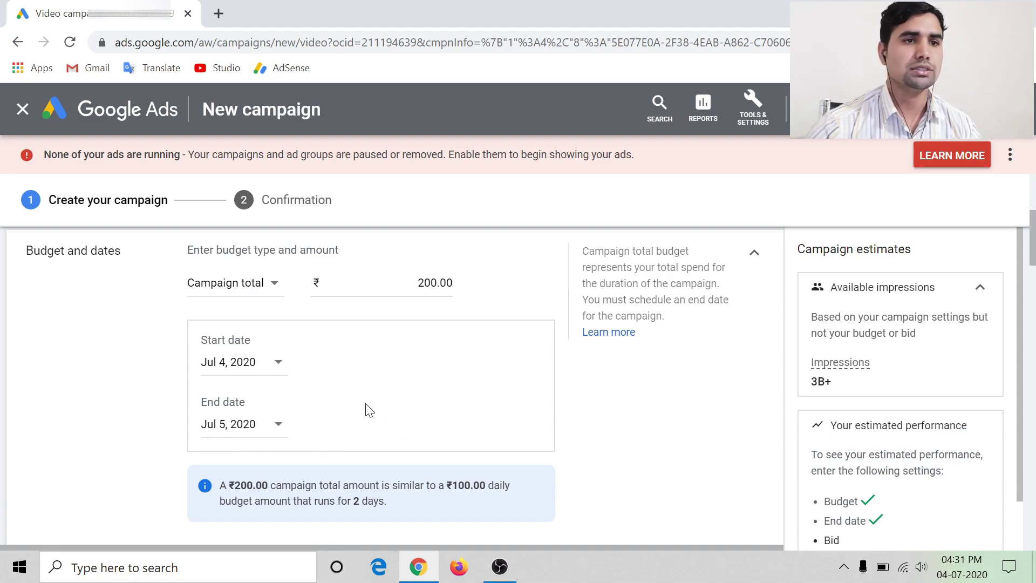
# Step: Exclude Video partners on the Display Network from the campaign's networks, keeping YouTube search results and YouTube videos
pyautogui.scroll(-2, 437, 374)
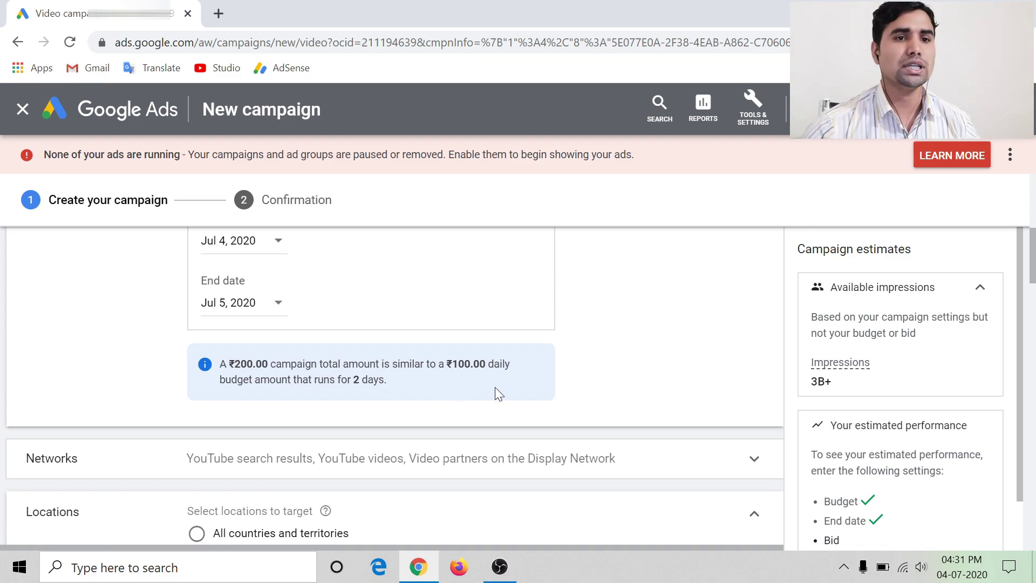
pyautogui.scroll(-2, 492, 391)
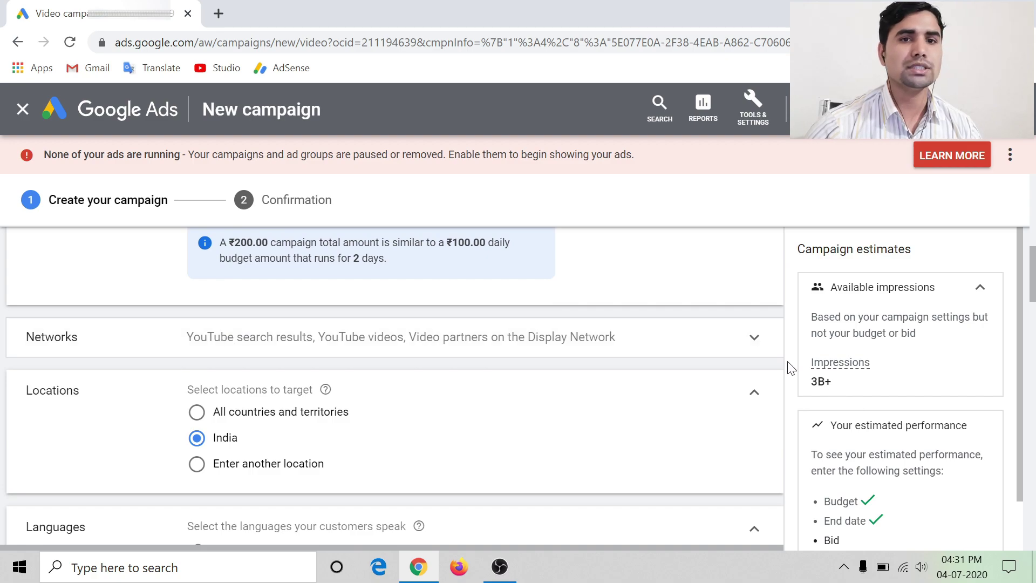
pyautogui.click(755, 340)
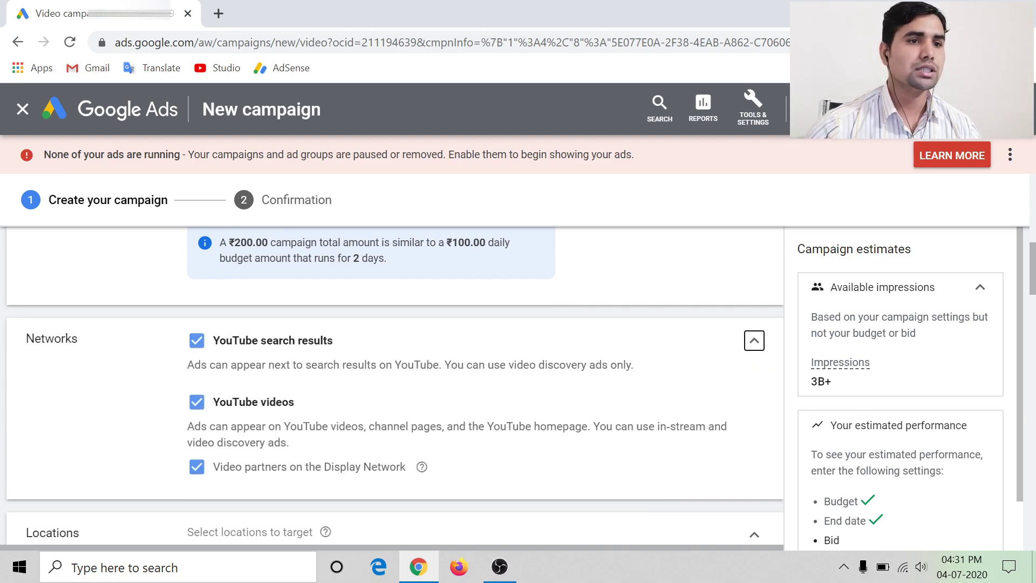
pyautogui.click(197, 467)
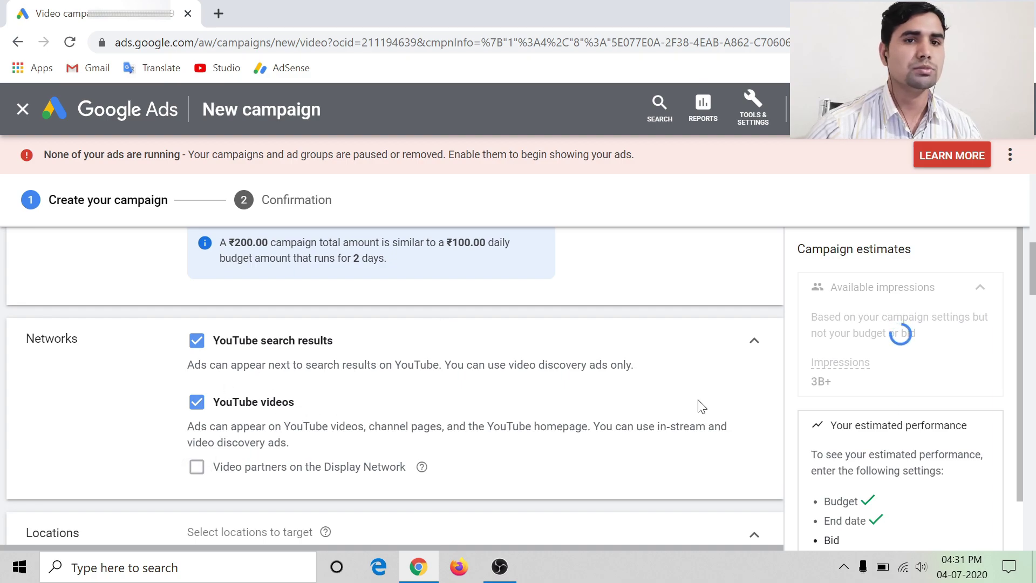
pyautogui.click(753, 344)
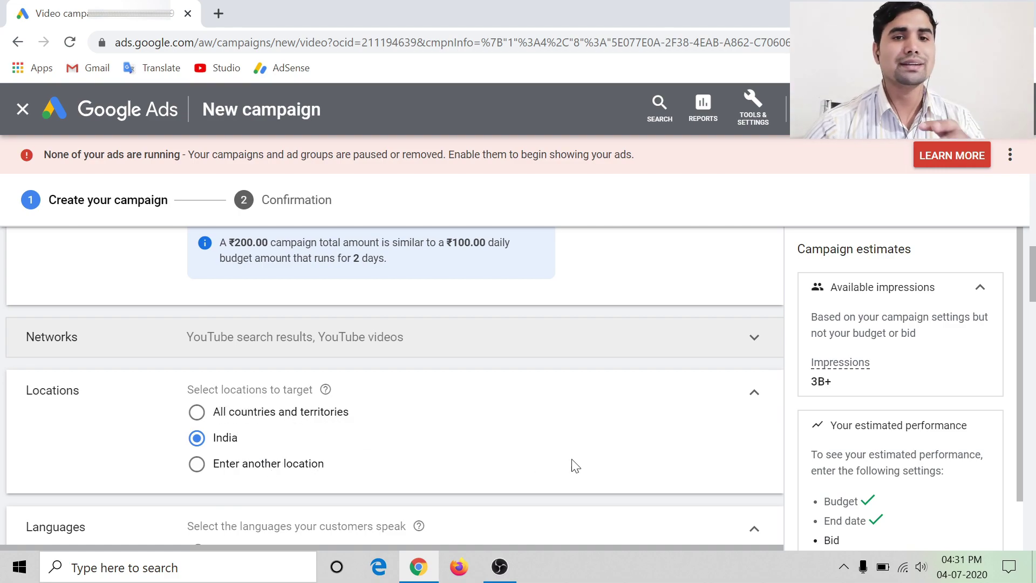
# Step: Keep India as the target location and set the customers' language to Hindi
pyautogui.click(754, 392)
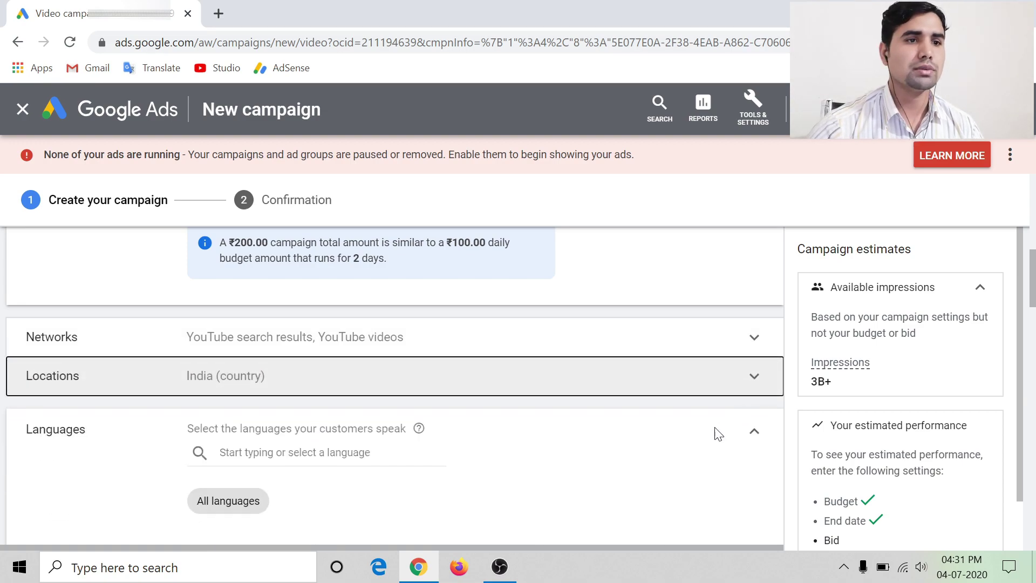
pyautogui.scroll(-2, 555, 457)
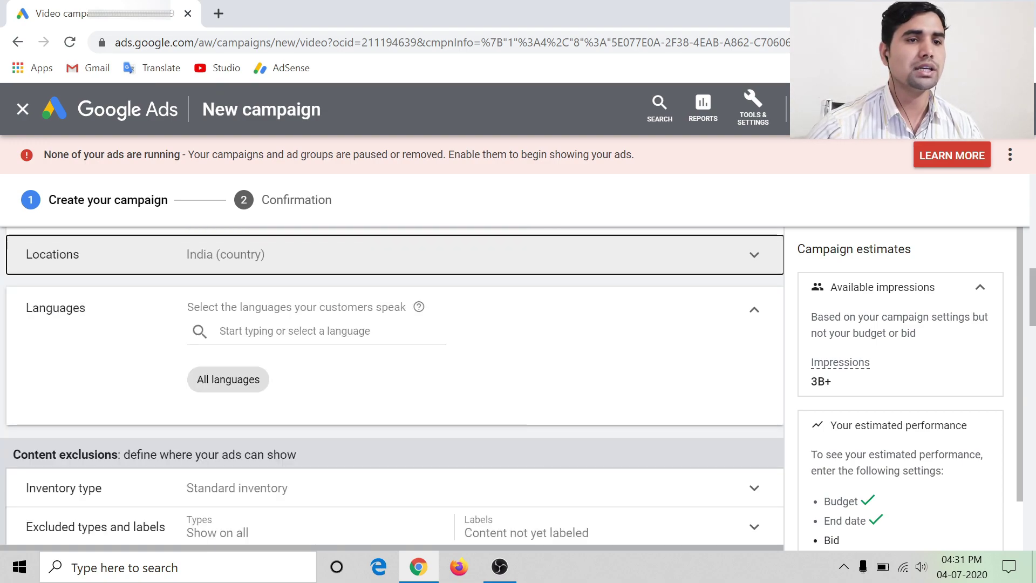
pyautogui.click(294, 330)
pyautogui.write('hindi')
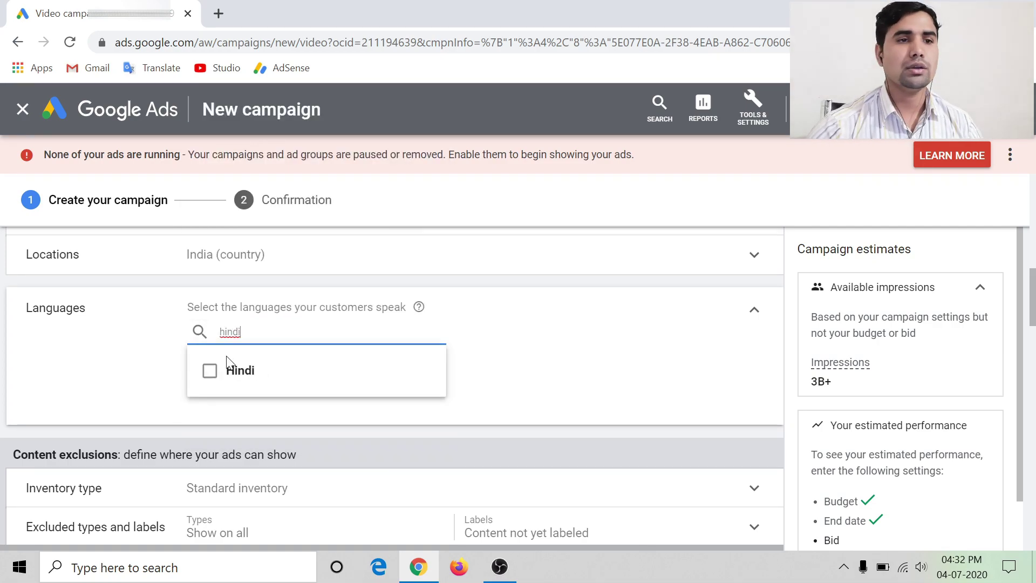
pyautogui.click(212, 374)
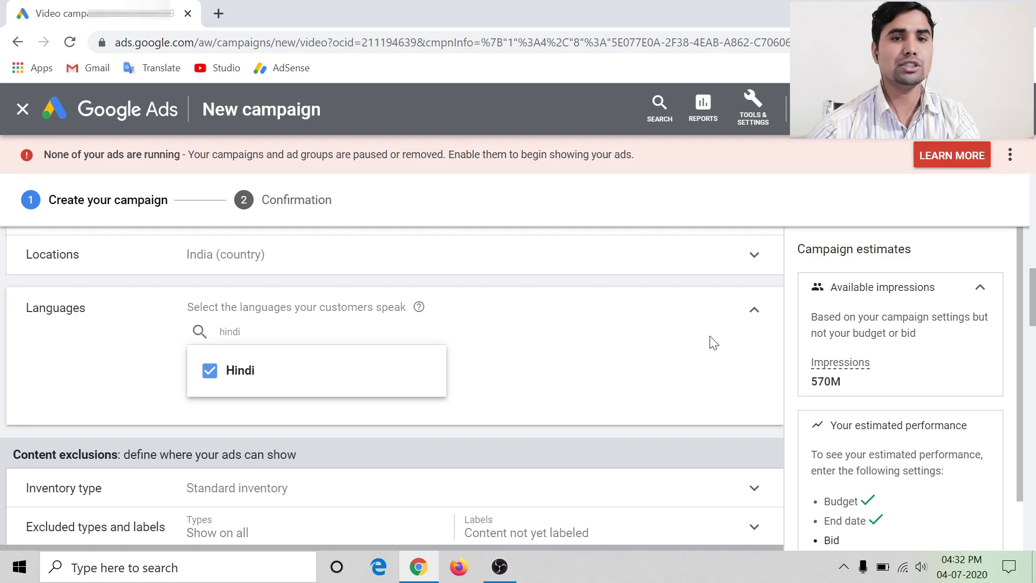
pyautogui.click(755, 311)
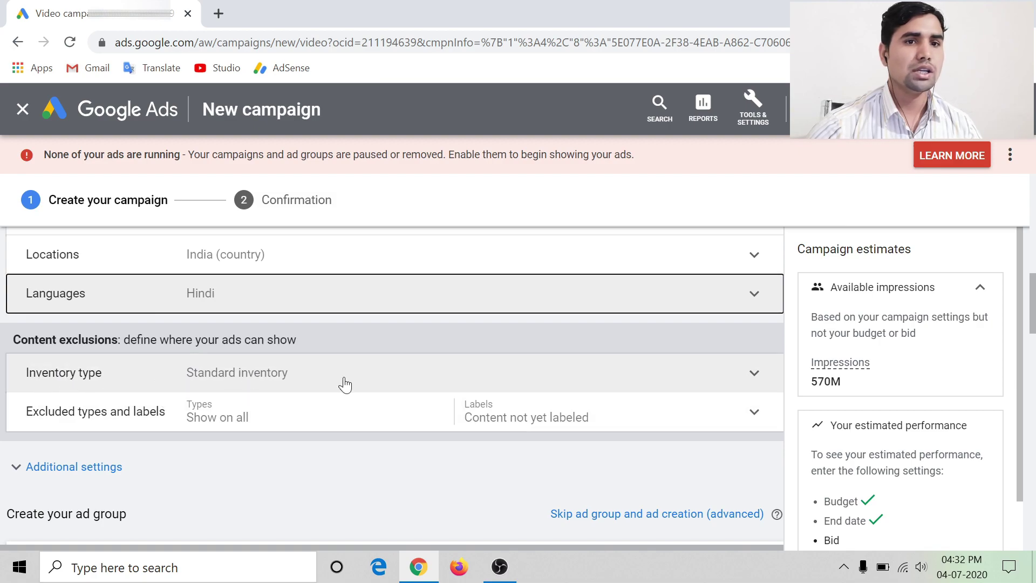
# Step: Set the campaign's inventory type to Expanded inventory
pyautogui.click(754, 373)
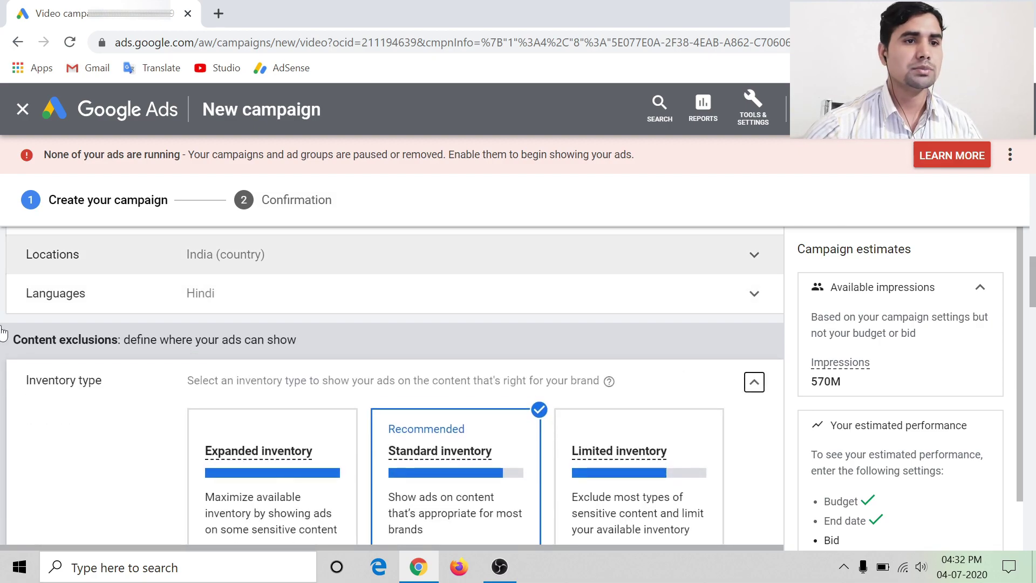
pyautogui.scroll(-2, 631, 324)
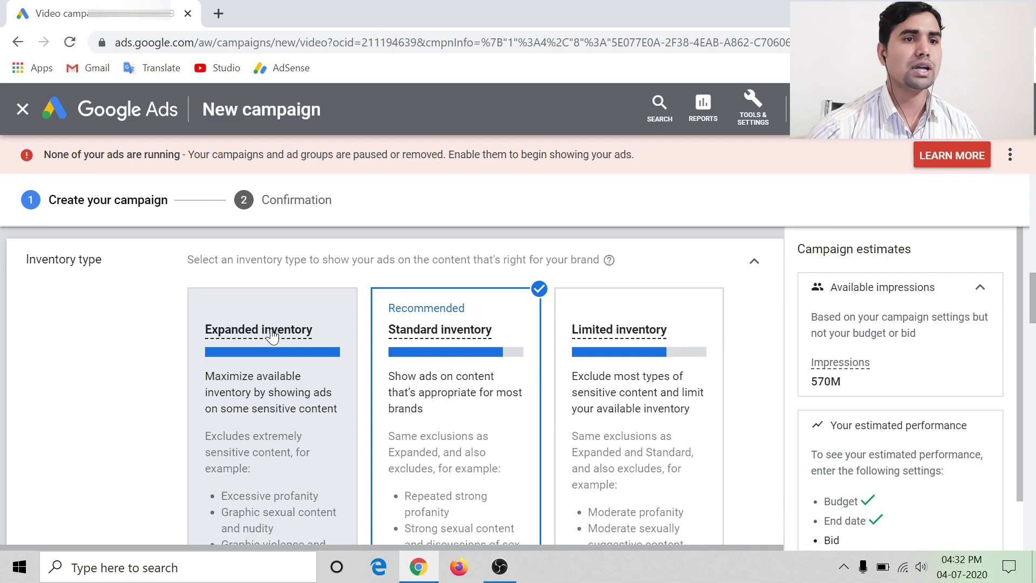
pyautogui.click(273, 336)
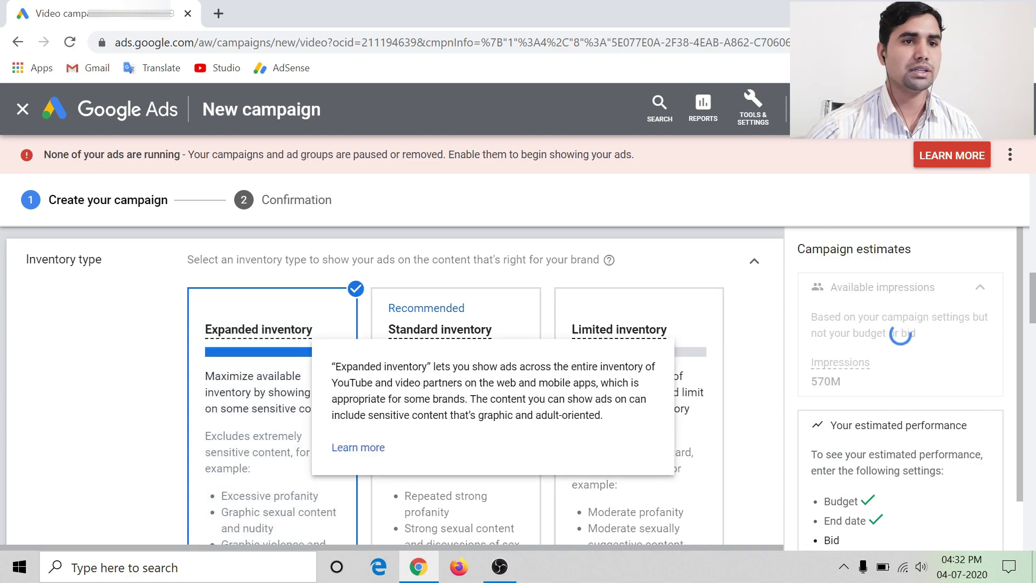
pyautogui.click(755, 265)
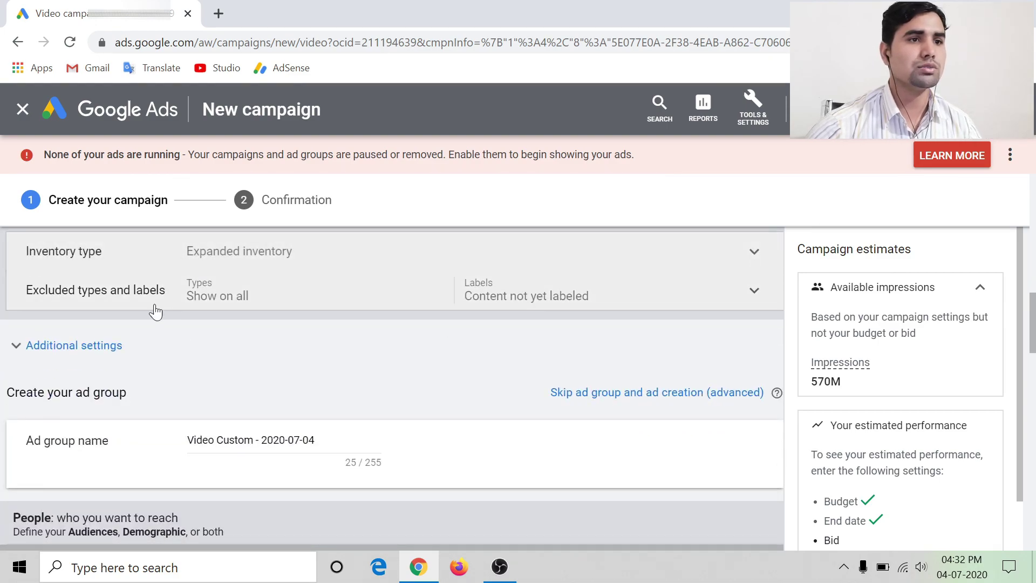
# Step: Exclude embedded YouTube videos and live streaming videos from the campaign, and stop excluding content not yet labeled
pyautogui.click(754, 292)
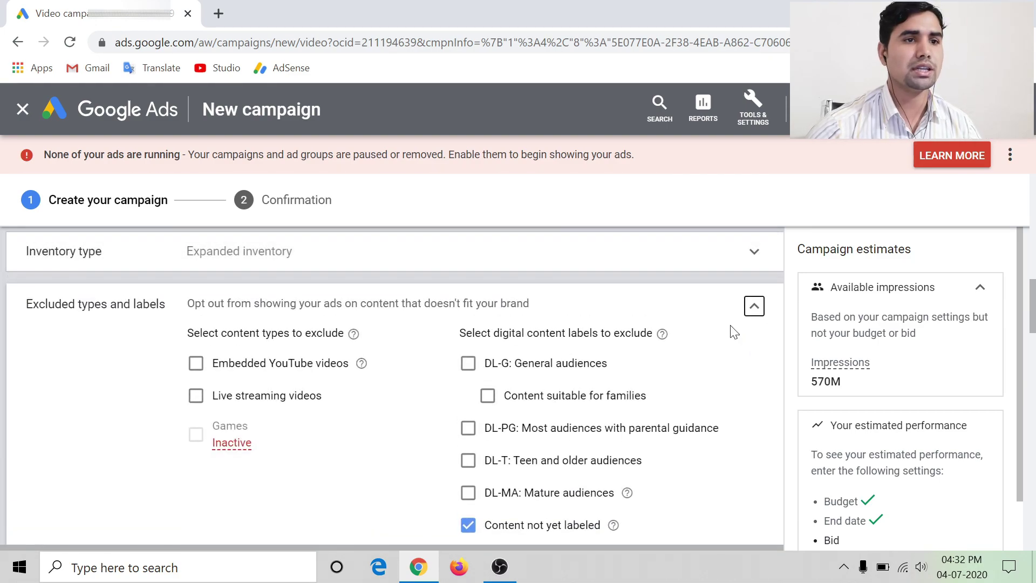
pyautogui.click(468, 525)
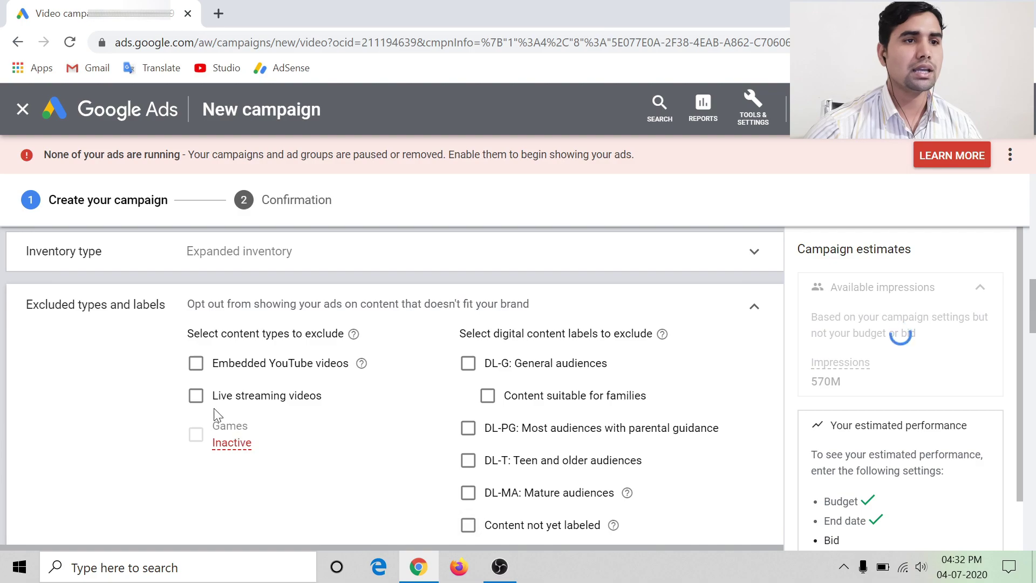
pyautogui.click(196, 363)
pyautogui.click(196, 395)
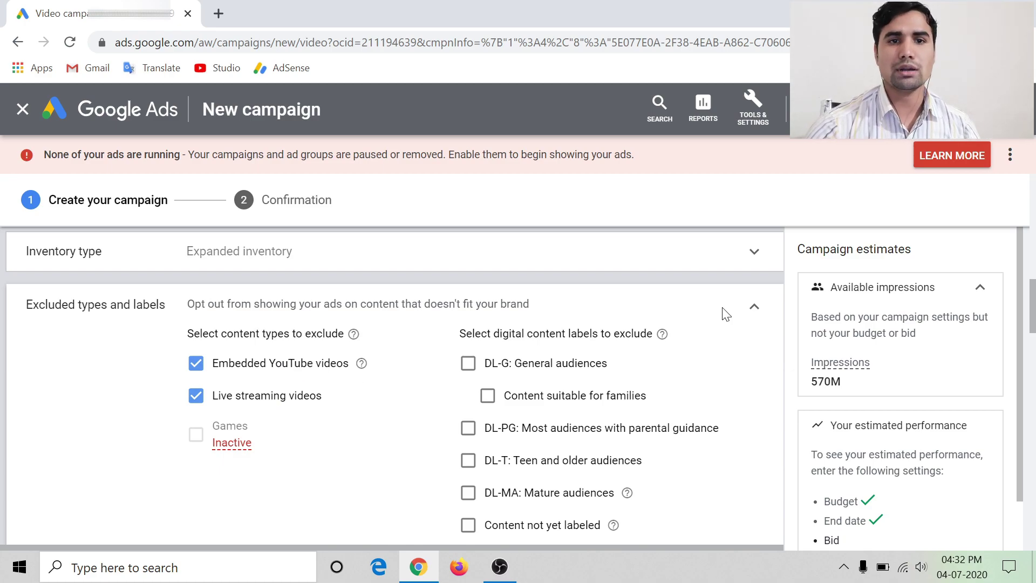
pyautogui.click(754, 306)
# Step: Limit the ad group's demographic targeting to ages 18 - 24 and 25 - 34, excluding all older age groups and unknown ages
pyautogui.scroll(-2, 748, 354)
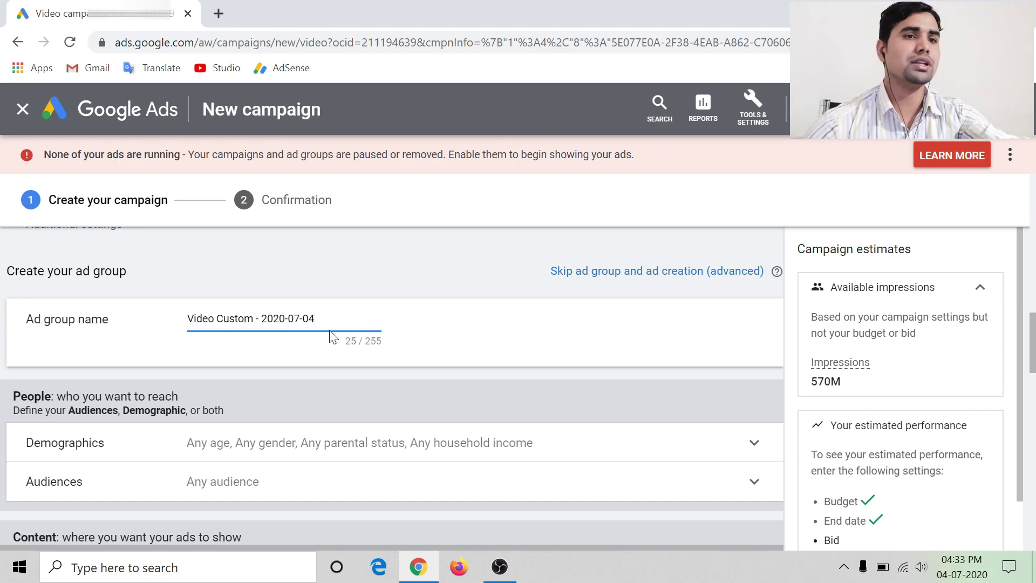
pyautogui.scroll(-2, 606, 395)
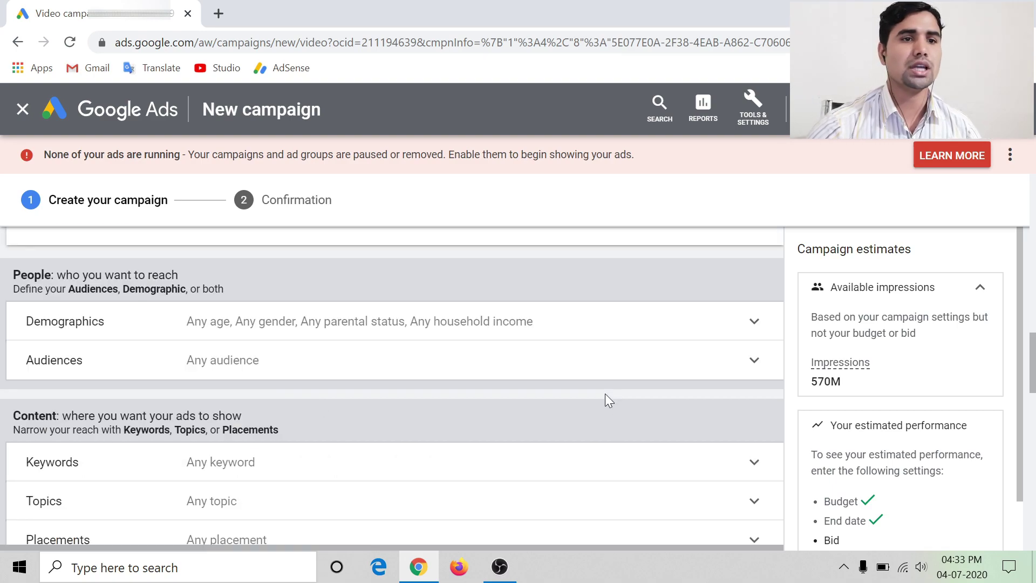
pyautogui.scroll(-2, 604, 393)
pyautogui.scroll(2, 411, 397)
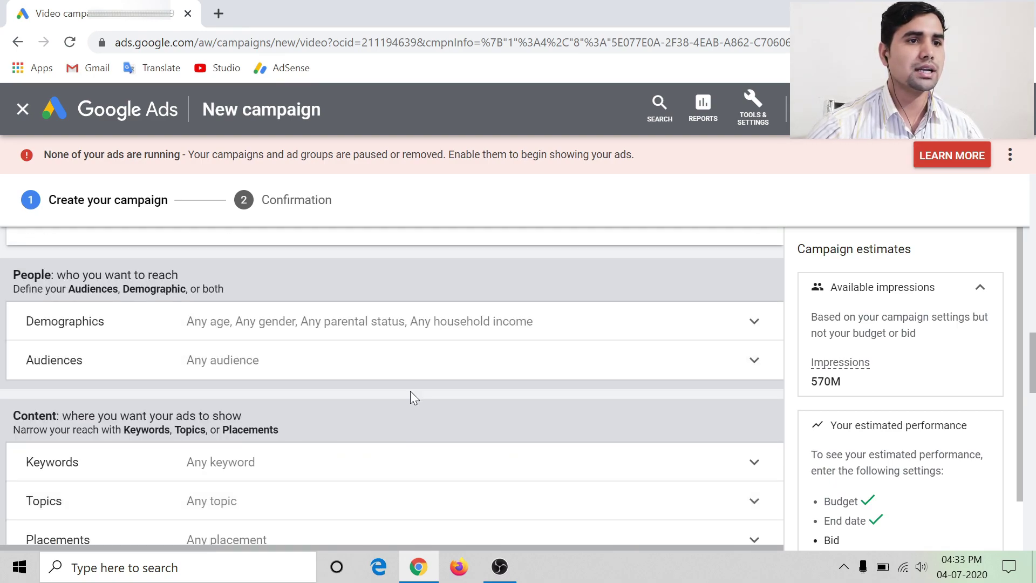
pyautogui.click(754, 323)
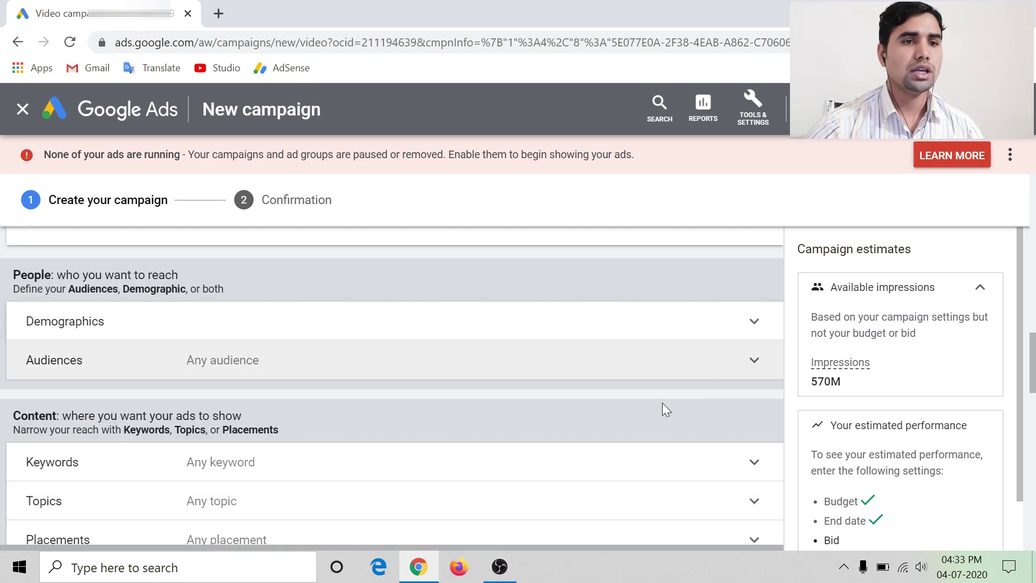
pyautogui.scroll(-4, 775, 329)
pyautogui.scroll(2, 773, 330)
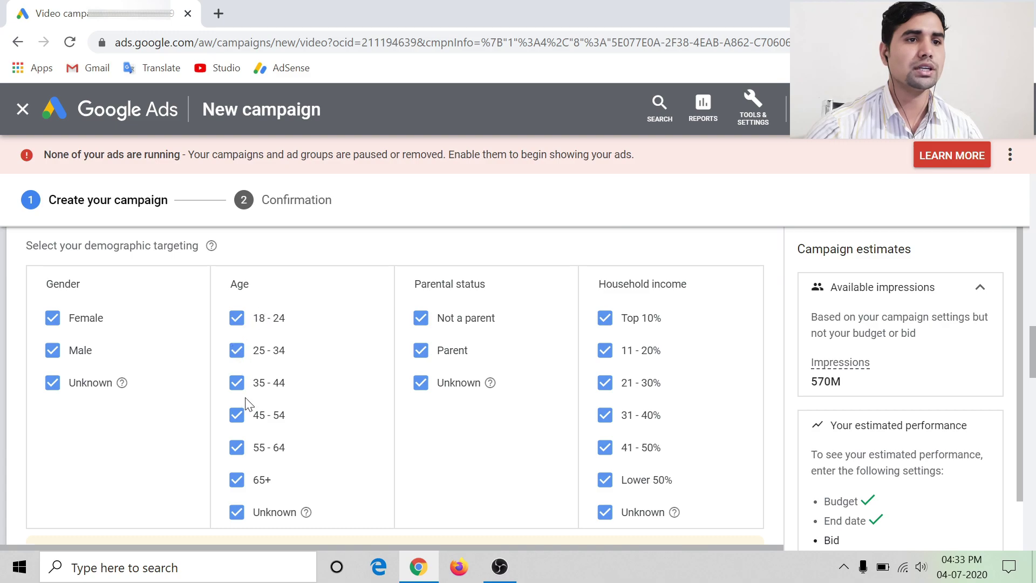
pyautogui.click(237, 416)
pyautogui.click(236, 448)
pyautogui.click(236, 480)
pyautogui.click(234, 513)
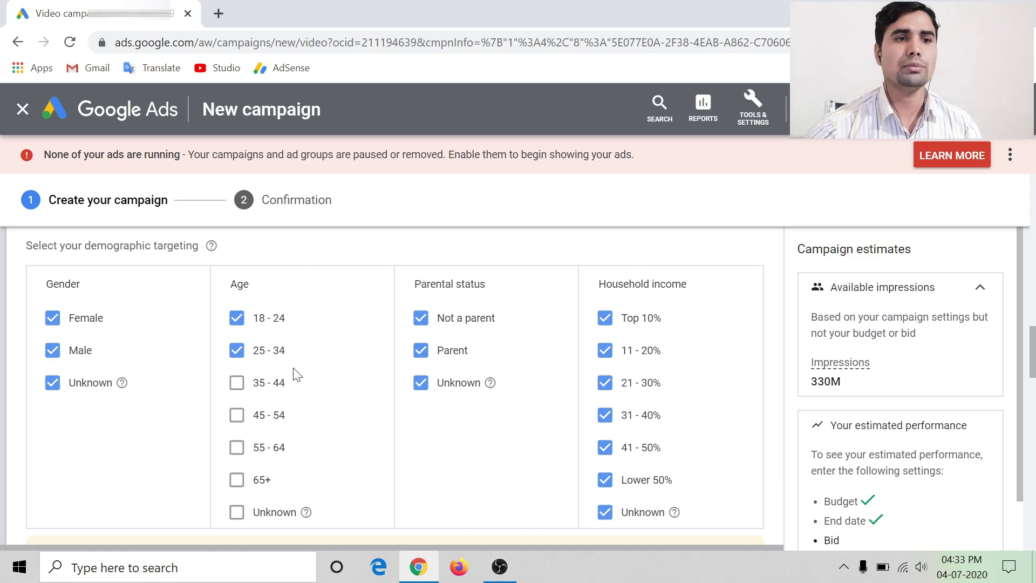
# Step: Browse the ad group's audience options and target the Media & Entertainment affinity audience
pyautogui.scroll(-2, 404, 405)
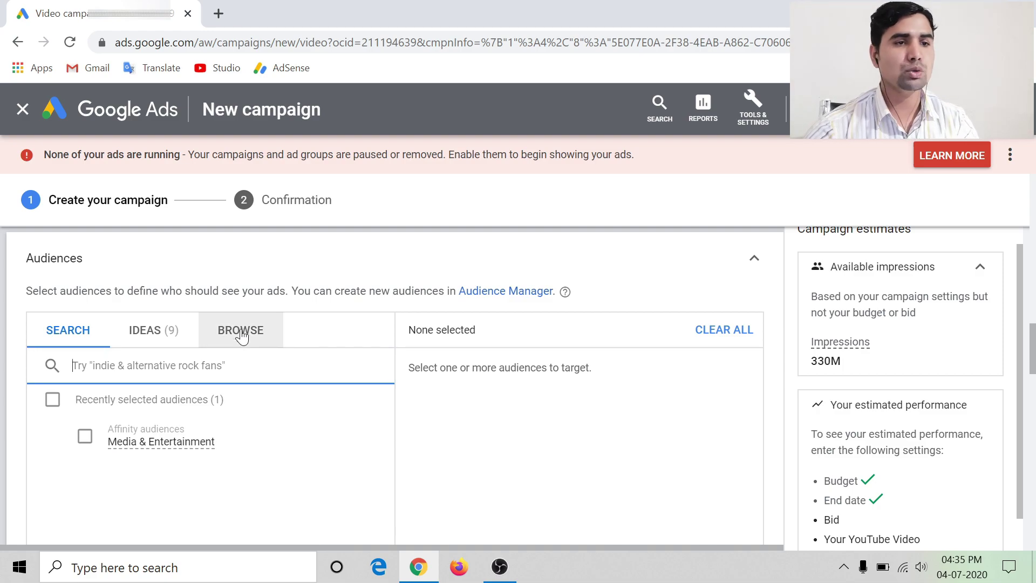
pyautogui.click(144, 330)
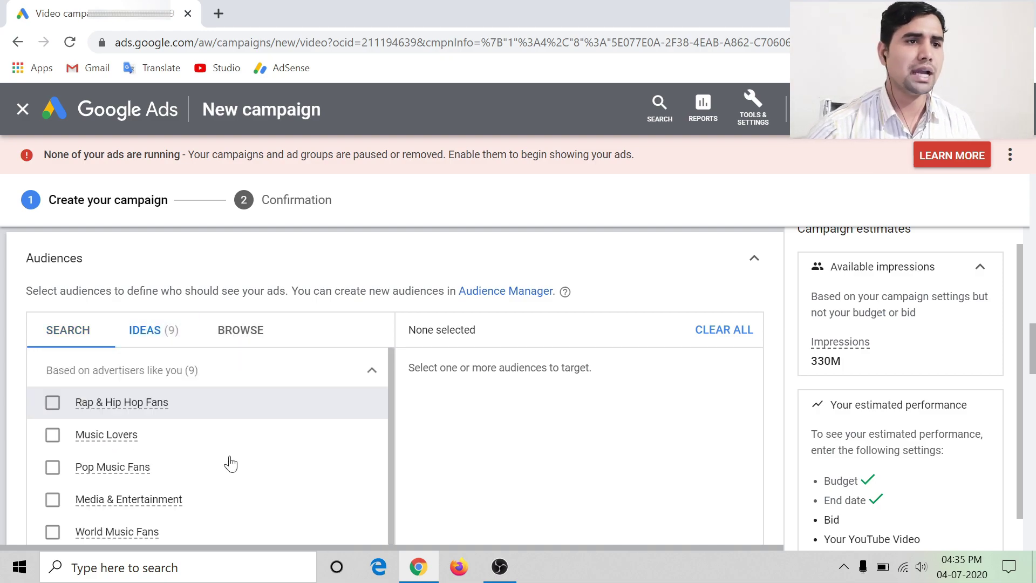
pyautogui.scroll(-4, 225, 456)
pyautogui.scroll(5, 225, 450)
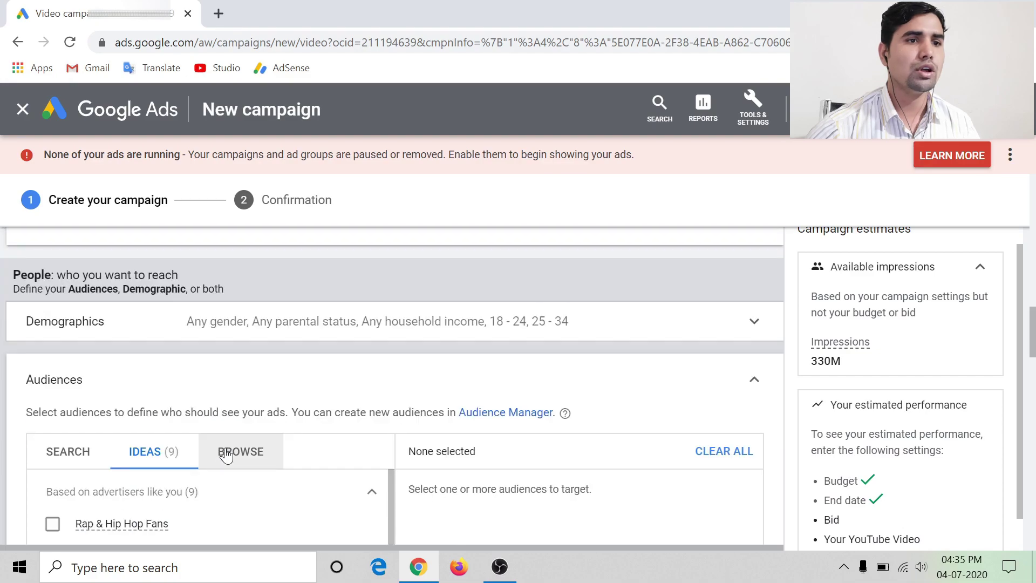
pyautogui.click(242, 452)
pyautogui.scroll(-4, 446, 428)
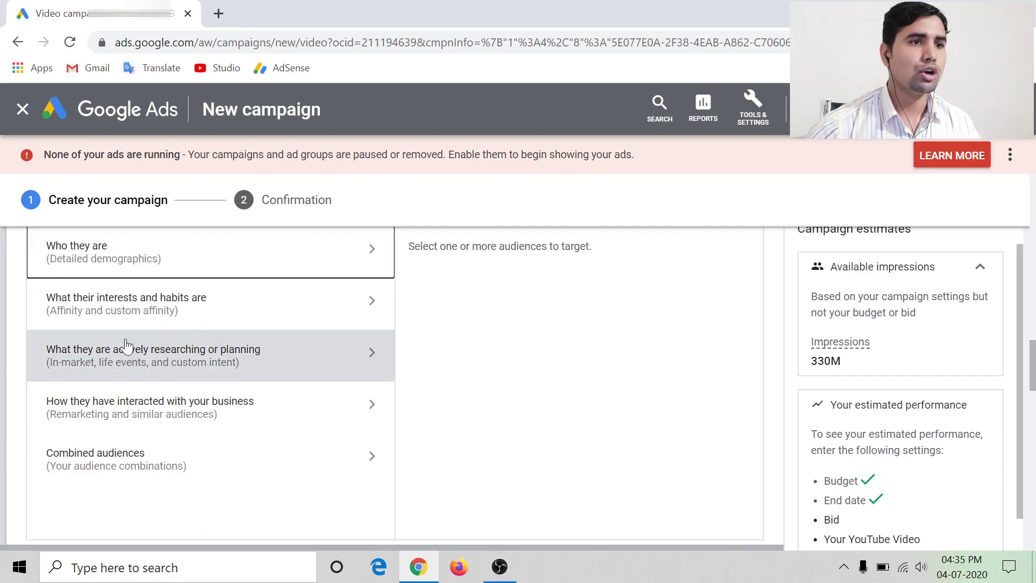
pyautogui.click(178, 365)
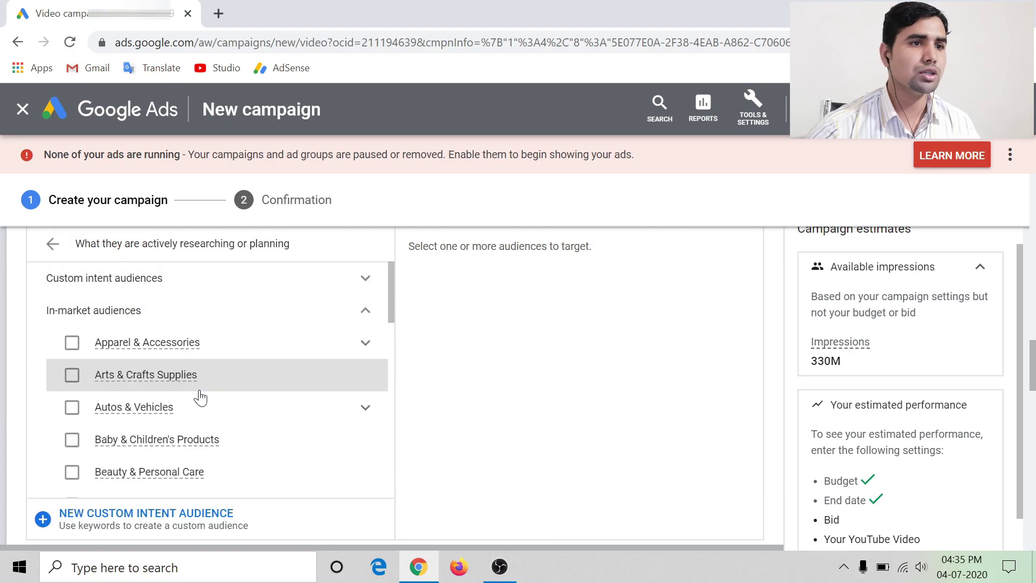
pyautogui.moveTo(389, 303); pyautogui.dragTo(390, 329)
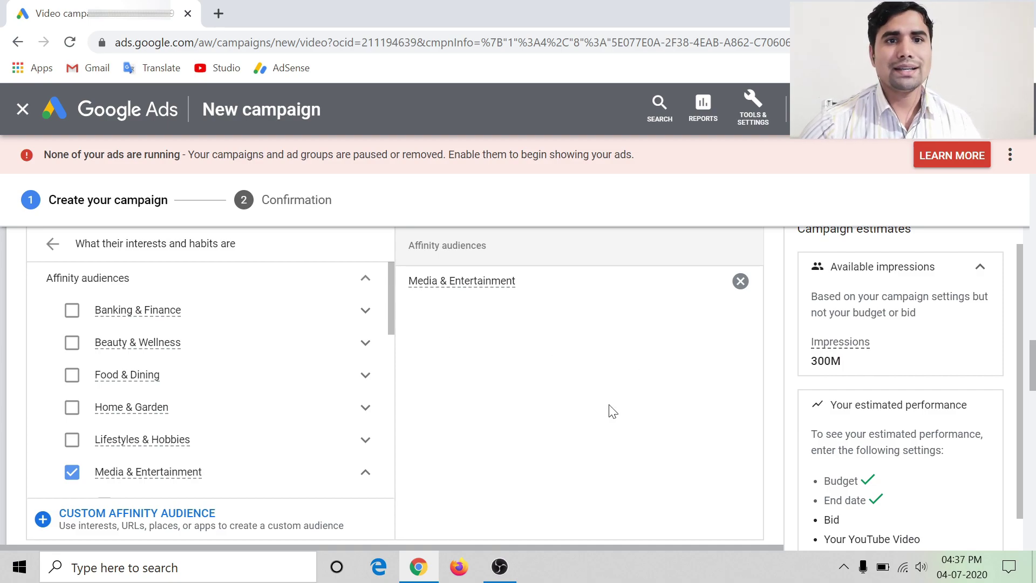
# Step: Set the ad group's maximum CPV bid to ₹0.10, leaving keywords, topics and placements unrestricted
pyautogui.scroll(-5, 577, 313)
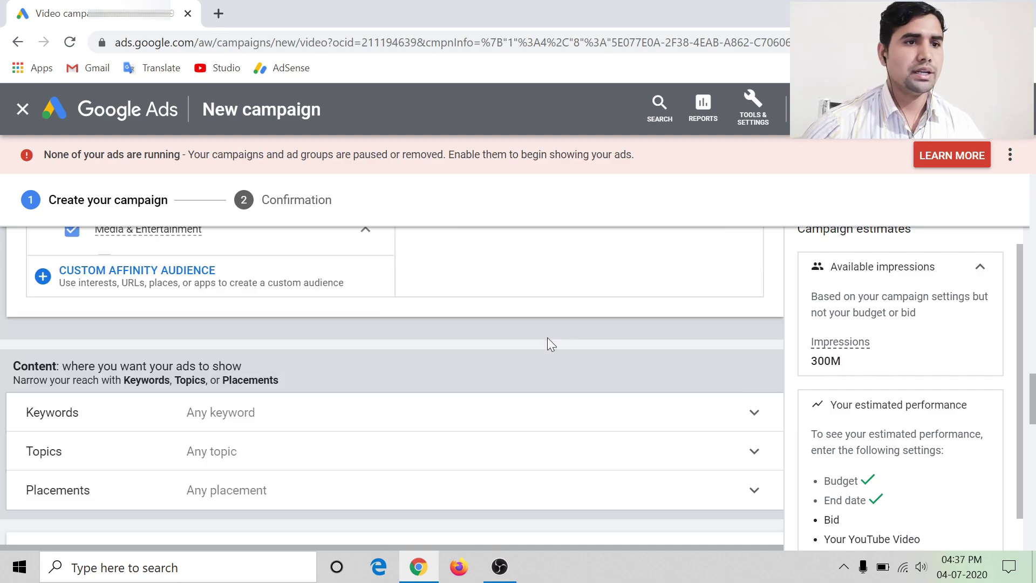
pyautogui.scroll(-2, 518, 480)
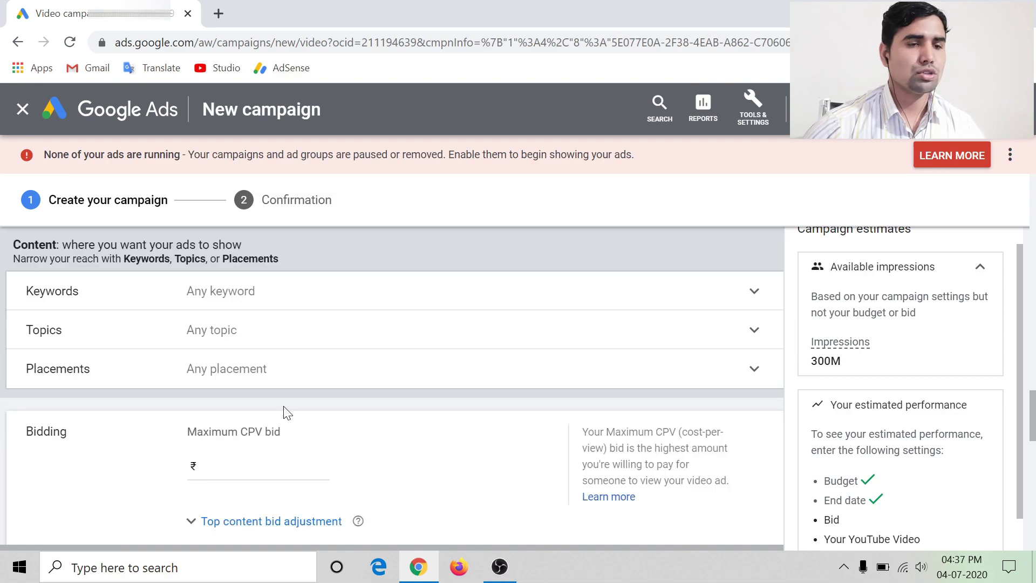
pyautogui.scroll(-2, 384, 419)
pyautogui.click(327, 345)
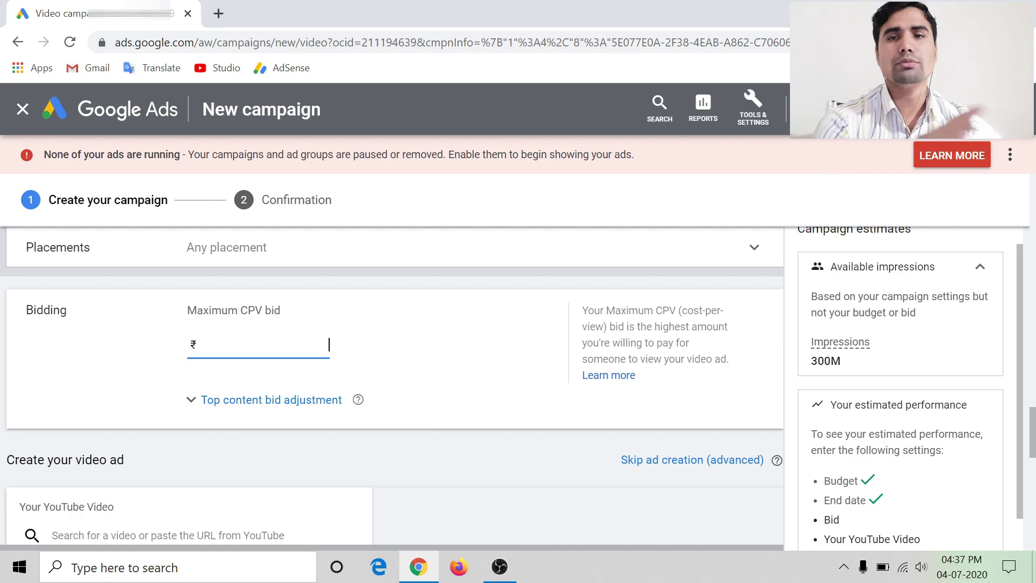
pyautogui.write('0.10')
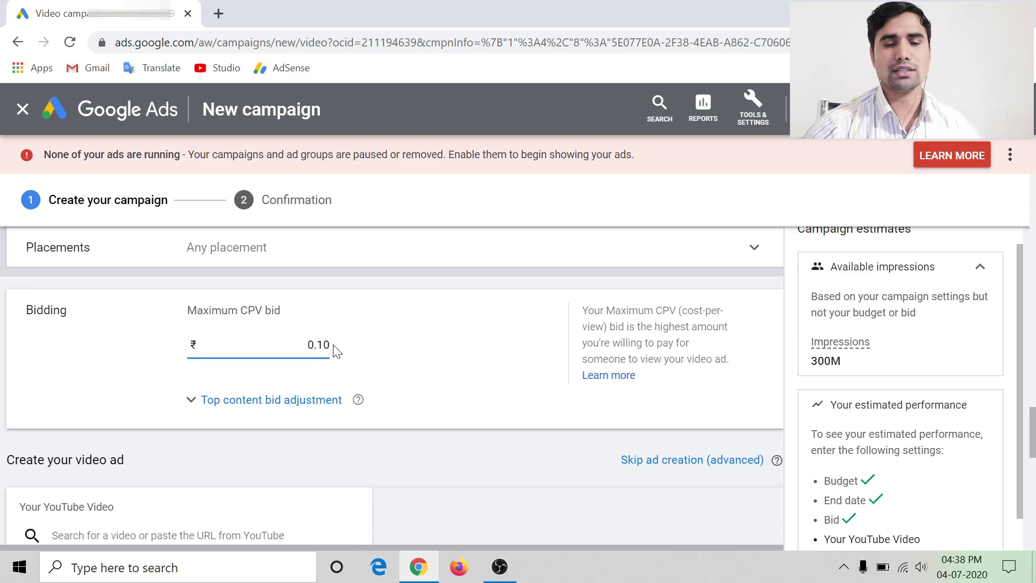
# Step: Switch to YouTube Studio and copy the shareable link of the "TikTok BAN in INDIA" video for the ad
pyautogui.scroll(-2, 383, 372)
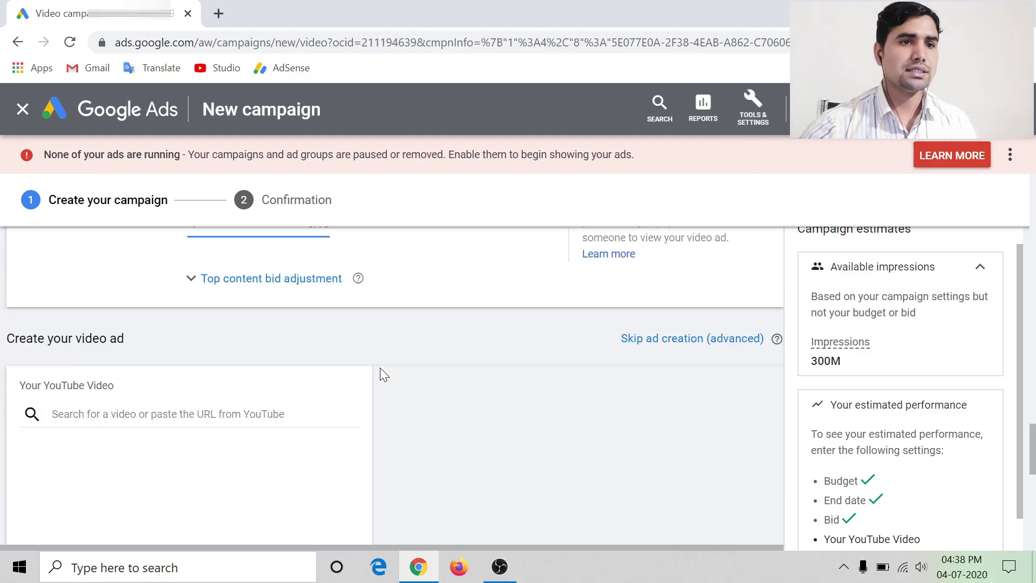
pyautogui.scroll(-2, 415, 395)
pyautogui.click(52, 293)
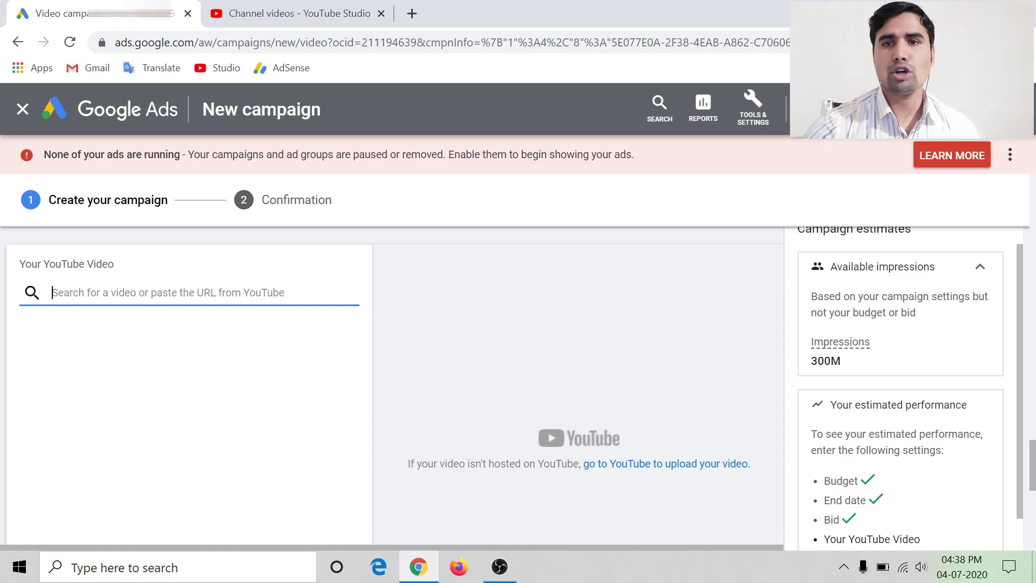
pyautogui.click(294, 16)
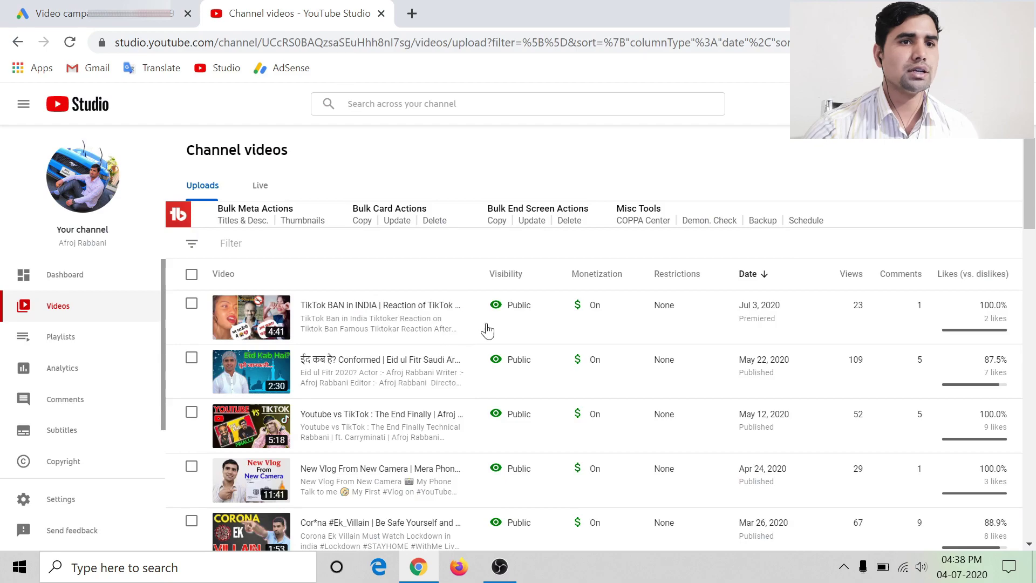
pyautogui.click(437, 320)
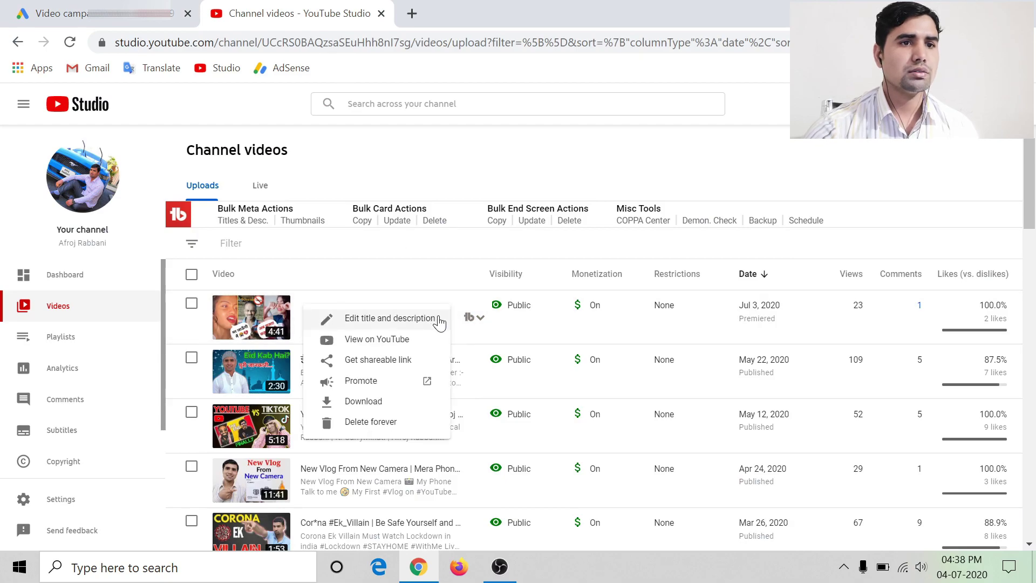
pyautogui.click(366, 362)
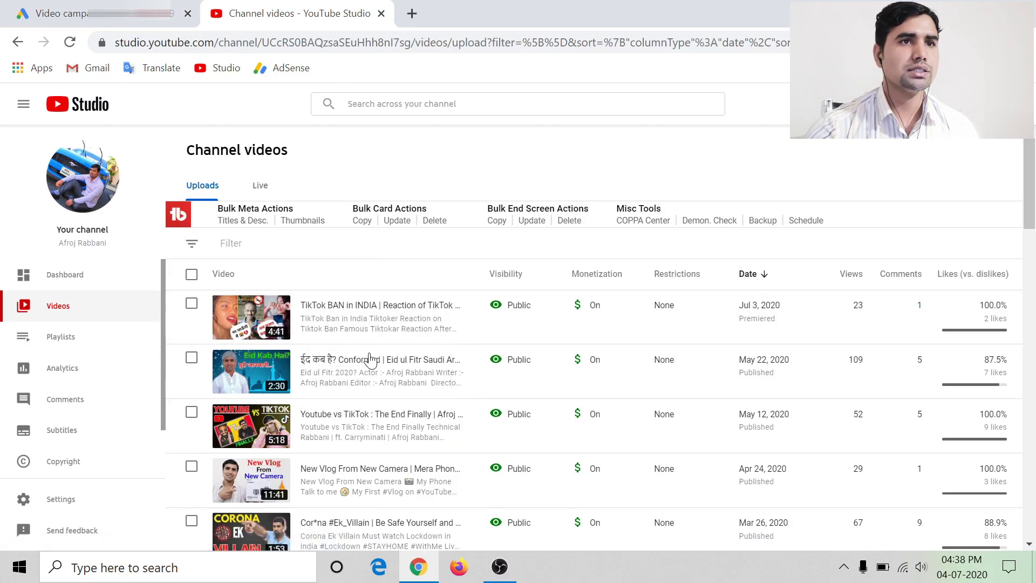
# Step: Return to Google Ads, add the copied link as the ad's YouTube video and choose the Video discovery ad format
pyautogui.click(115, 21)
pyautogui.click(144, 292)
pyautogui.hotkey('ctrl', 'v')
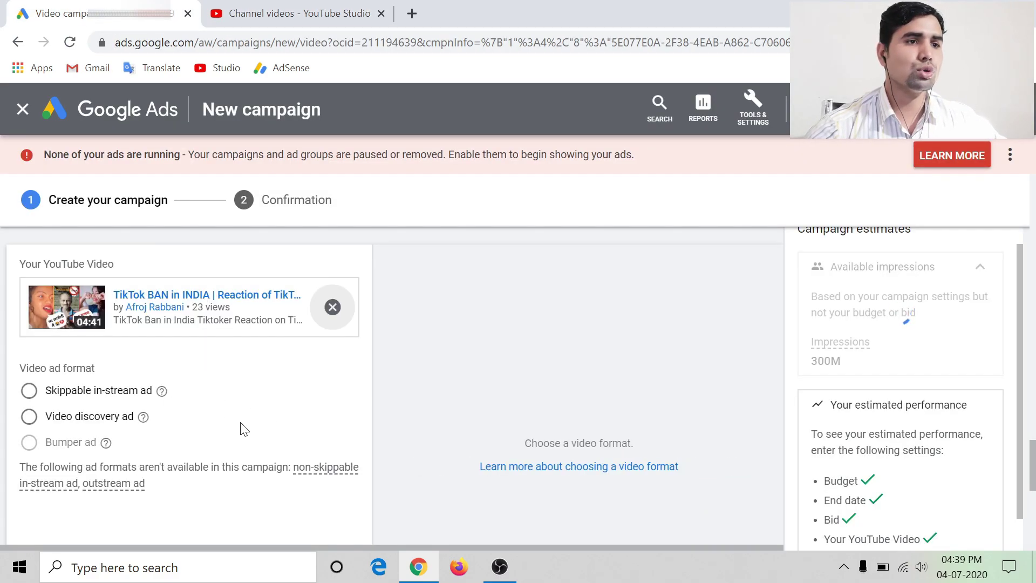
pyautogui.scroll(-2, 537, 424)
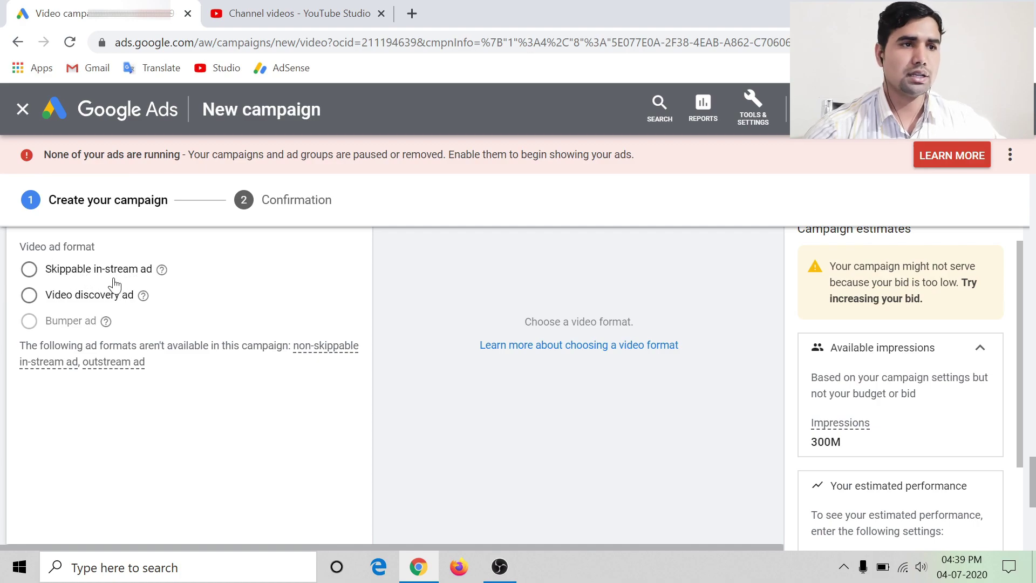
pyautogui.click(28, 296)
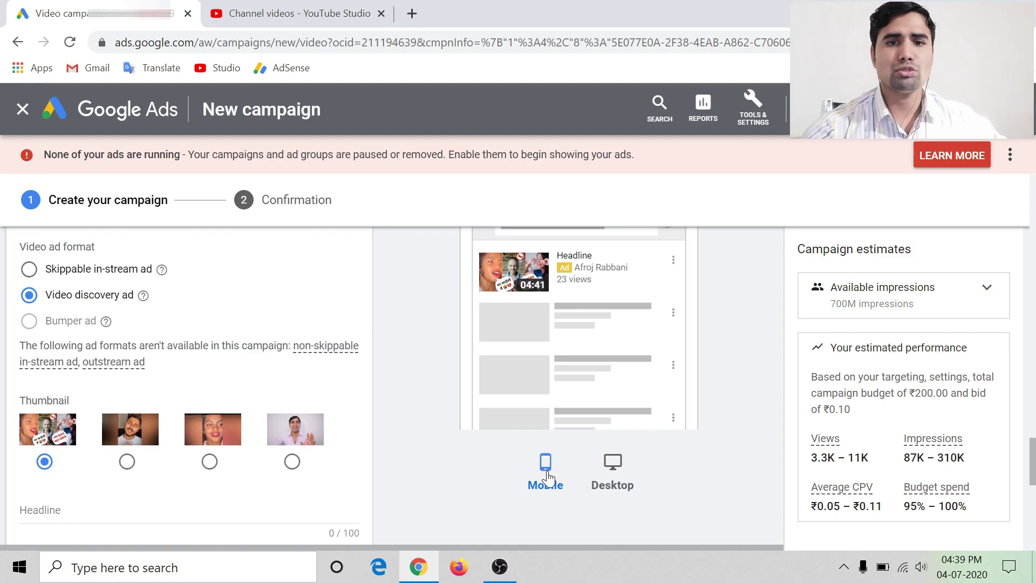
# Step: Enter the headline "Bast Roast Video Ever" and the descriptions "Must Watch" and "Watch Full Video" for the ad, and create the campaign
pyautogui.scroll(-2, 864, 378)
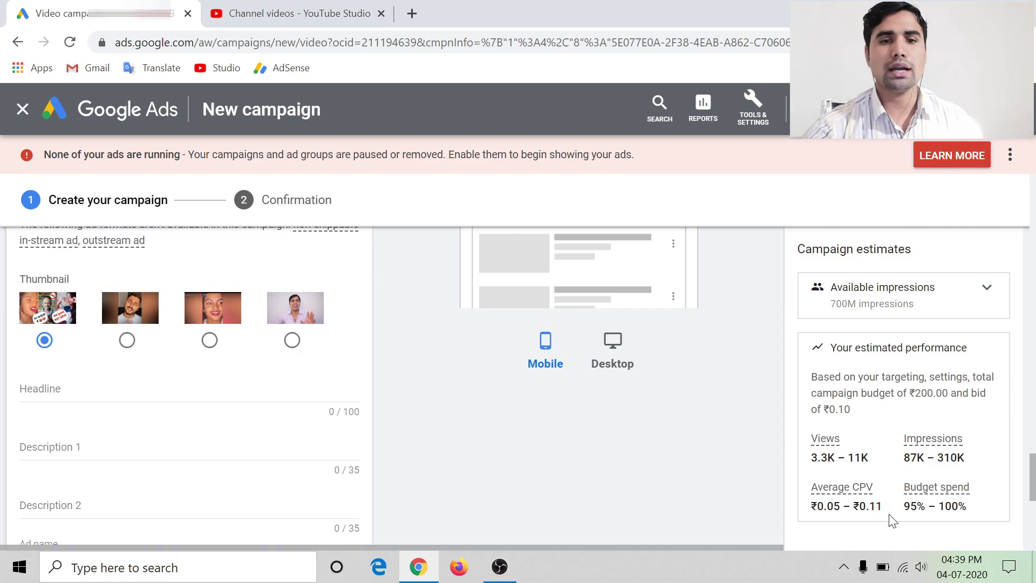
pyautogui.scroll(-3, 394, 378)
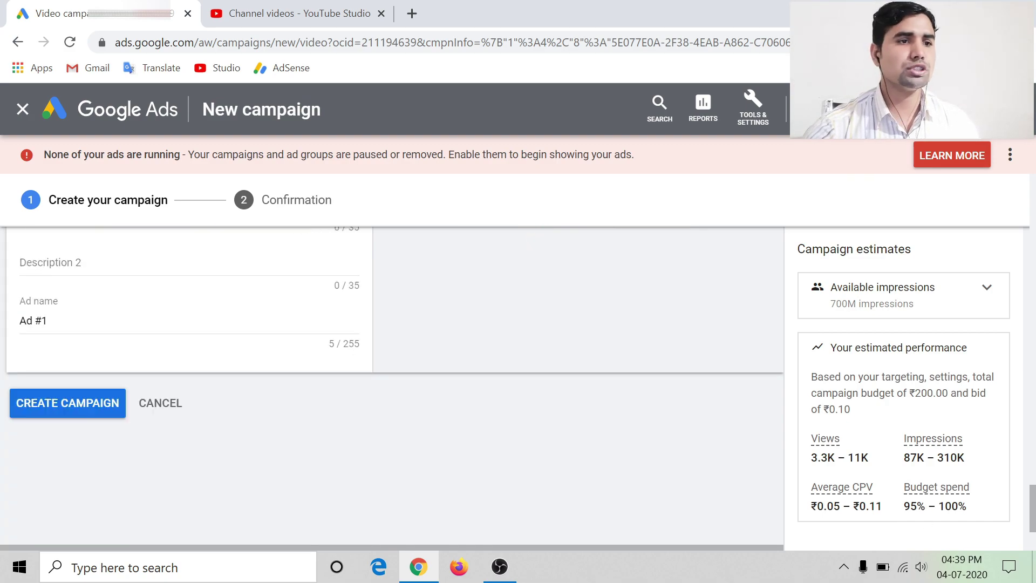
pyautogui.scroll(5, 826, 472)
pyautogui.scroll(-3, 822, 473)
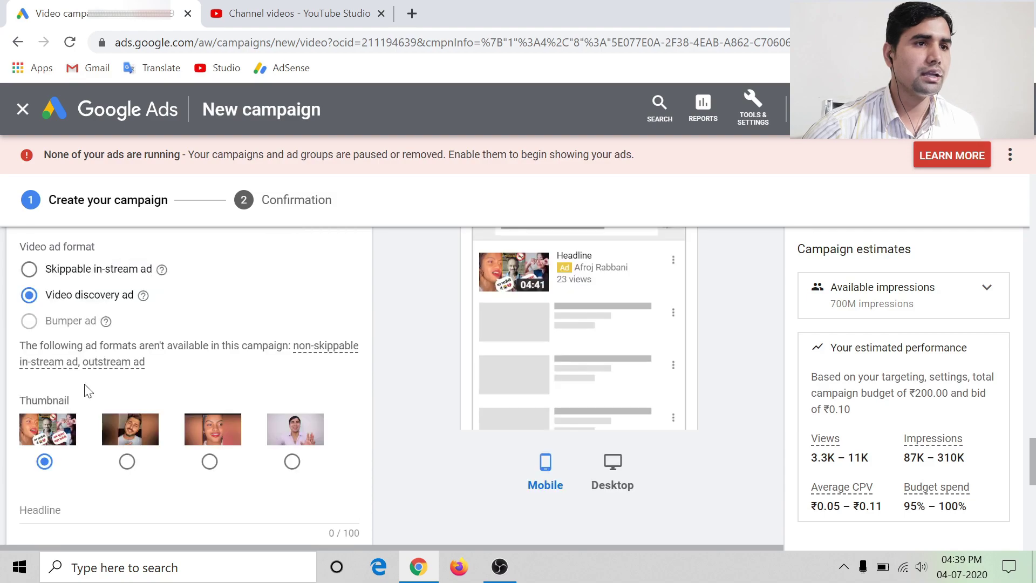
pyautogui.click(189, 391)
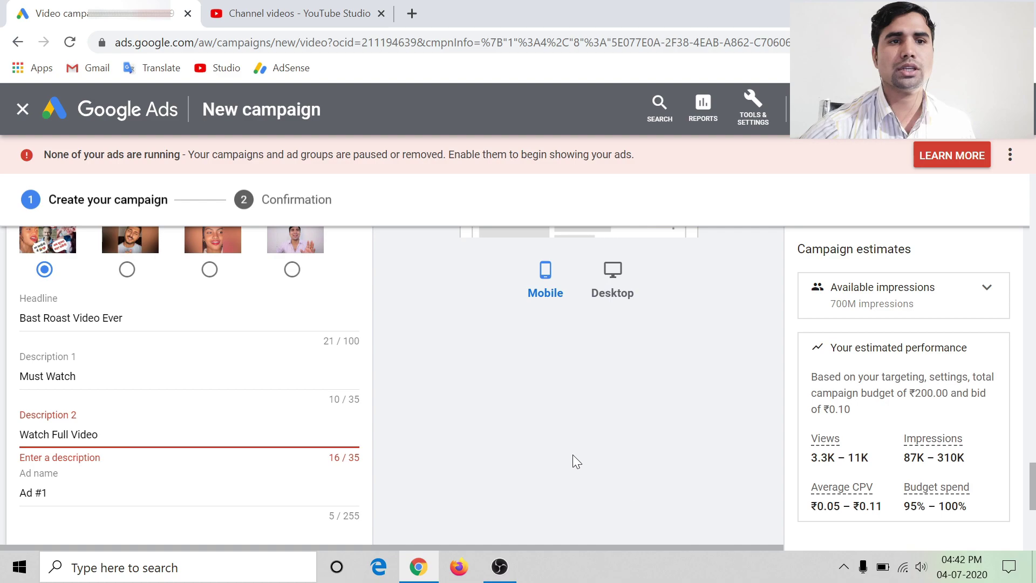
pyautogui.scroll(-2, 548, 292)
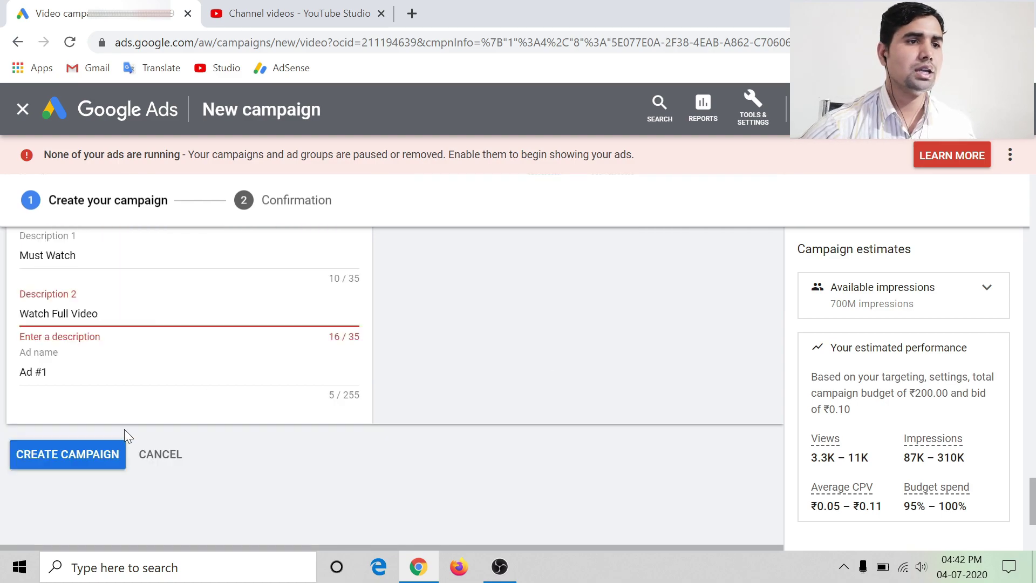
pyautogui.click(38, 446)
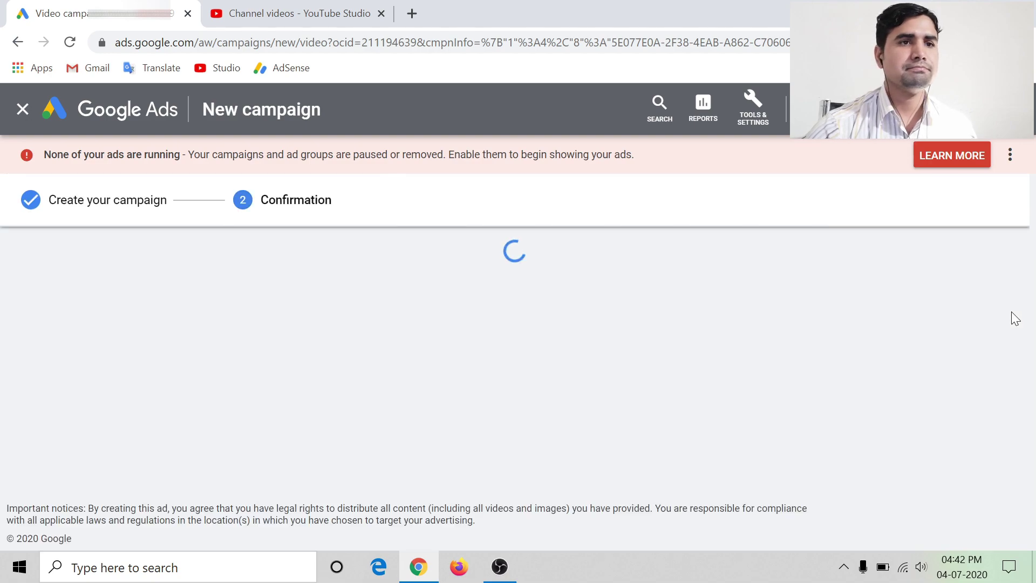
# Step: Review the created campaign's settings and its ad group and ad details, and continue to the campaign's ad groups table
pyautogui.moveTo(140, 270); pyautogui.dragTo(494, 274)
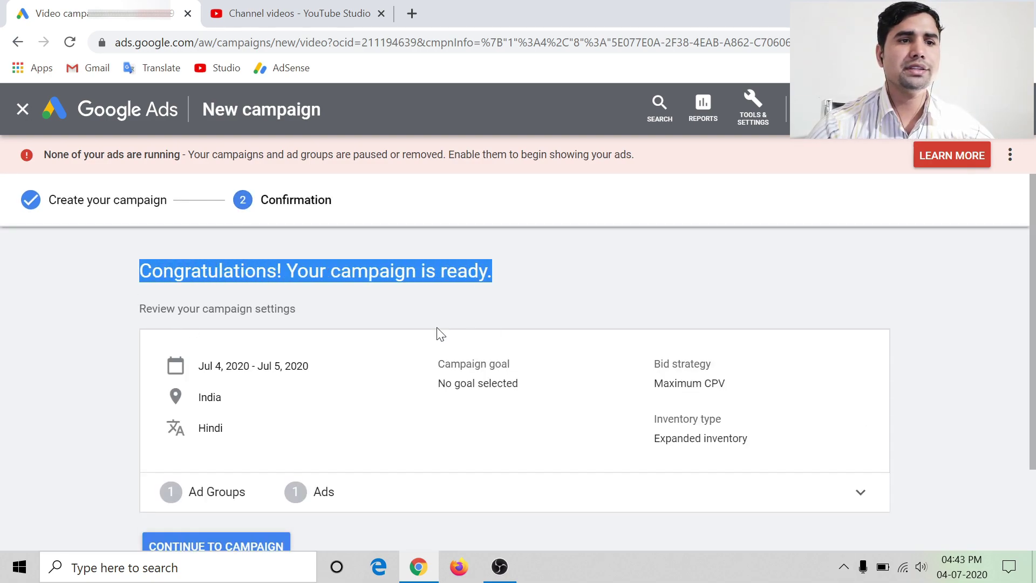
pyautogui.scroll(-2, 616, 456)
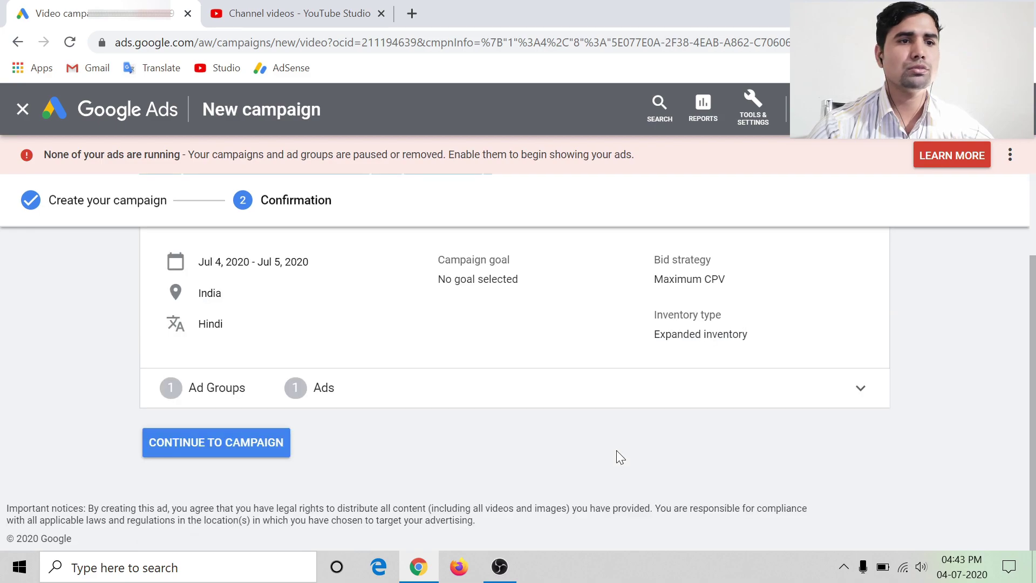
pyautogui.click(871, 391)
pyautogui.scroll(-2, 805, 420)
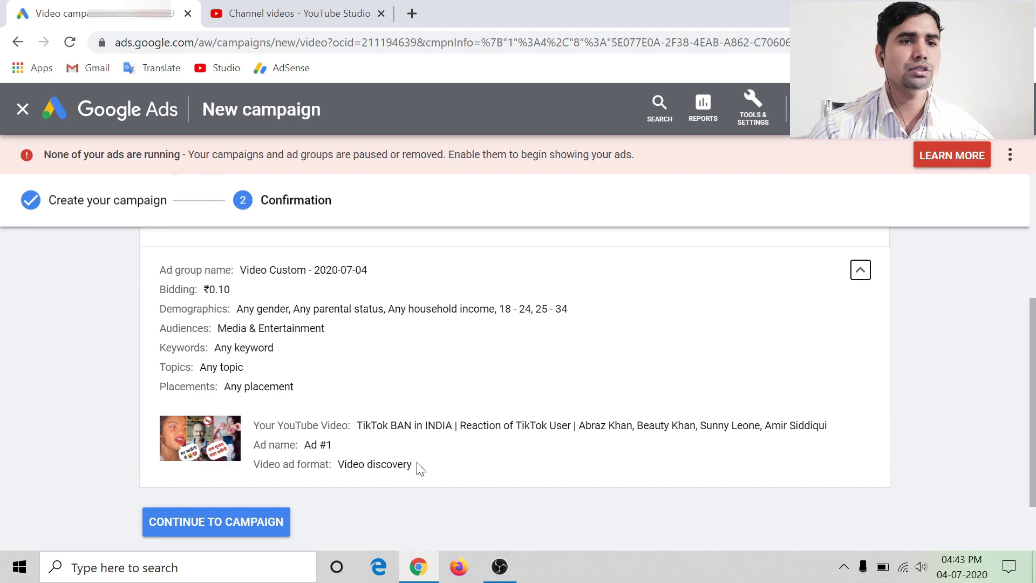
pyautogui.scroll(2, 421, 469)
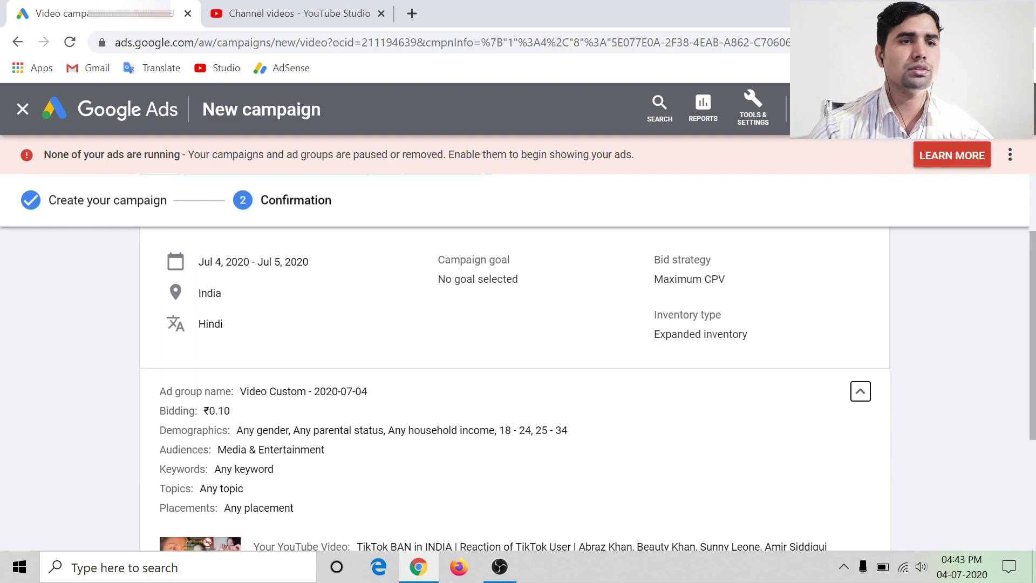
pyautogui.click(862, 393)
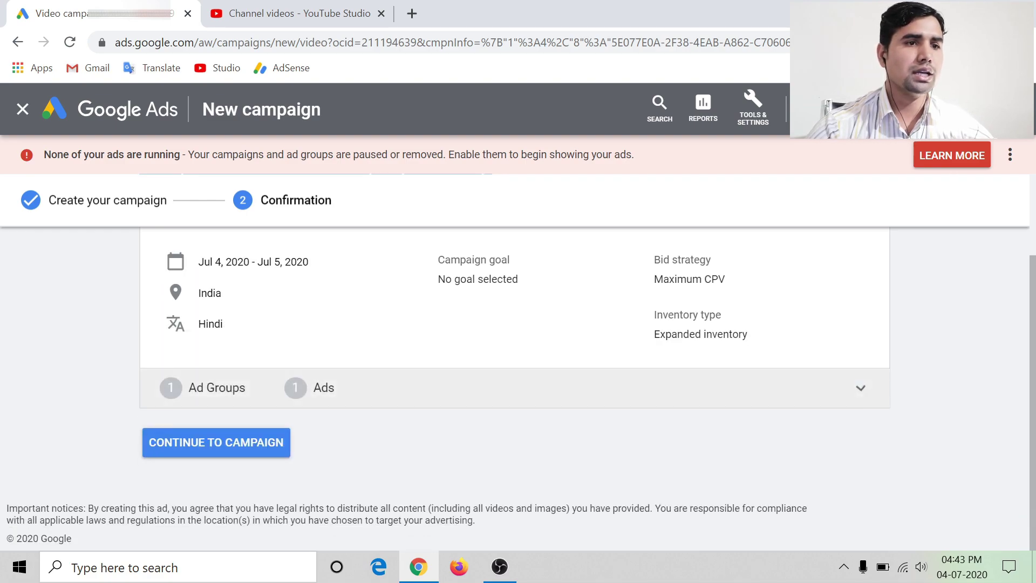
pyautogui.click(226, 451)
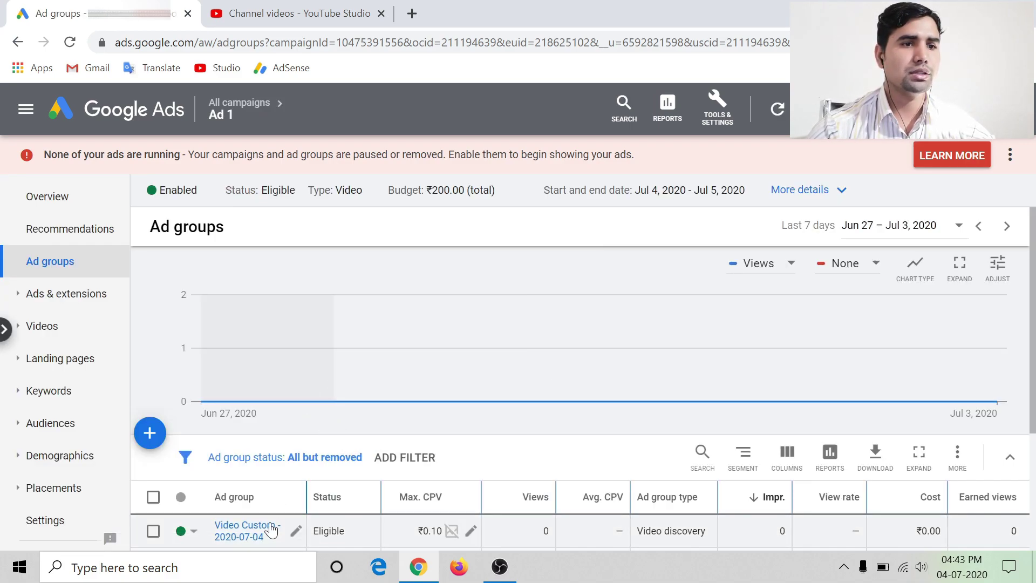
pyautogui.scroll(-3, 254, 524)
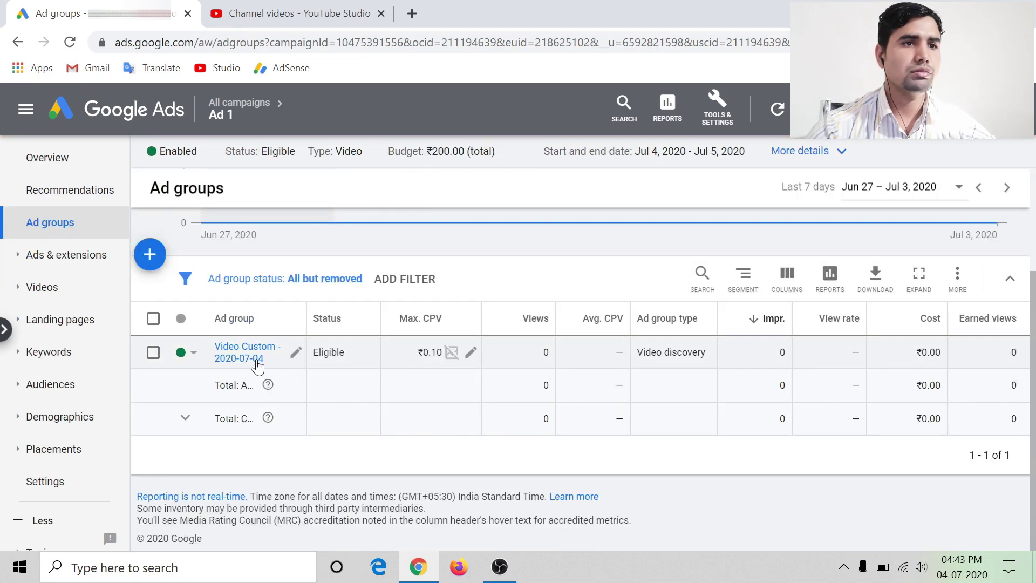